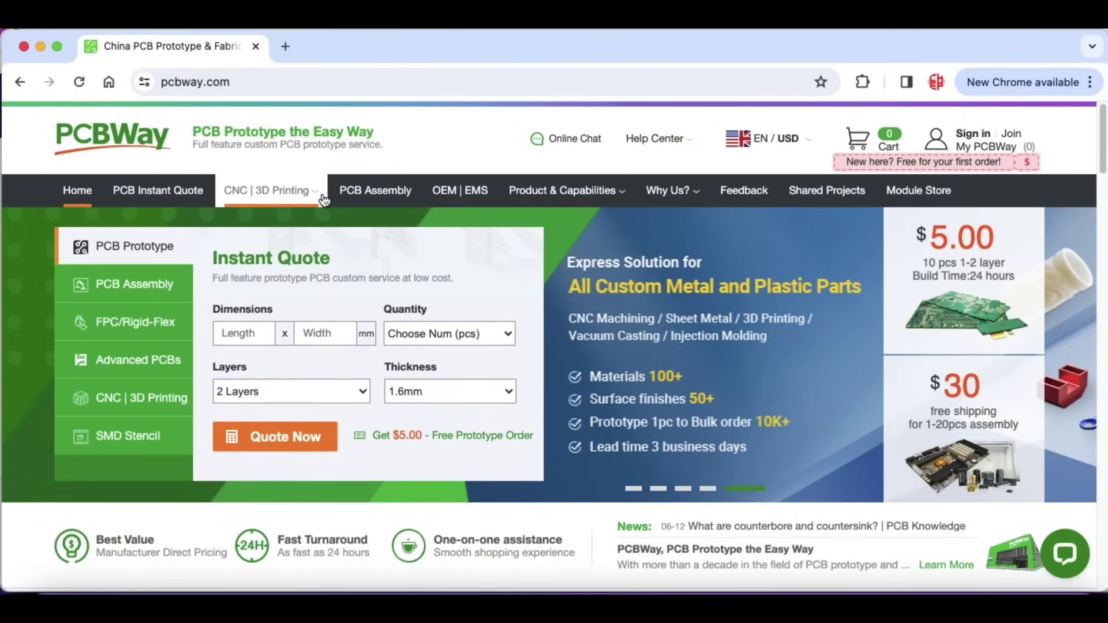
- Open PCBWay's 3D printing quote form and review its Resin, Standard white, SLA defaults
{"action": "mouse_move", "coordinate": [319, 199]}
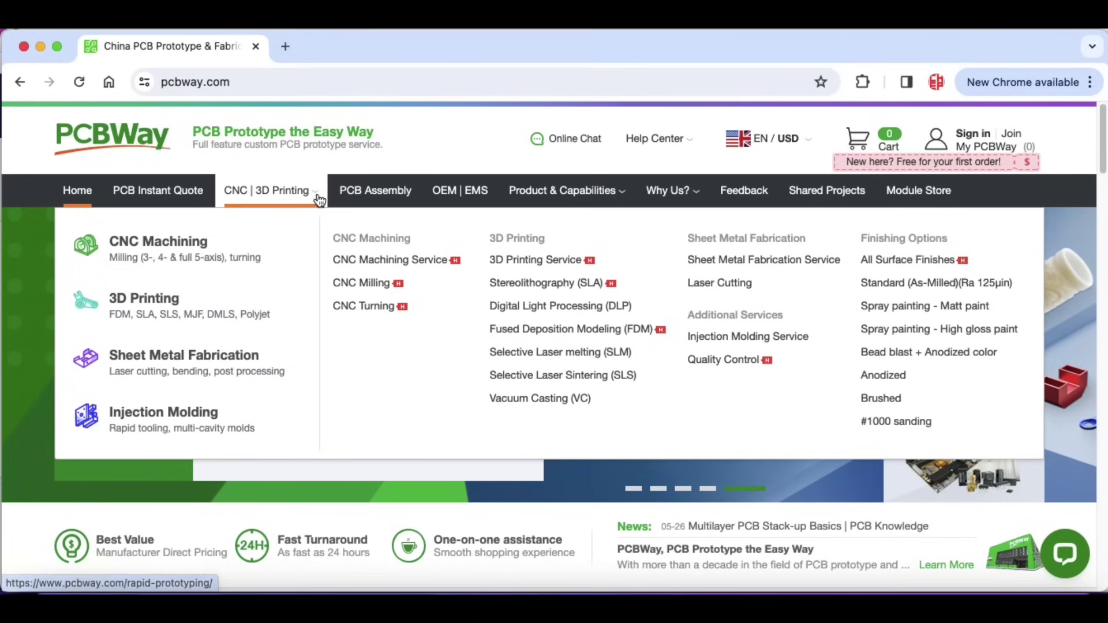
{"action": "left_click", "coordinate": [154, 312]}
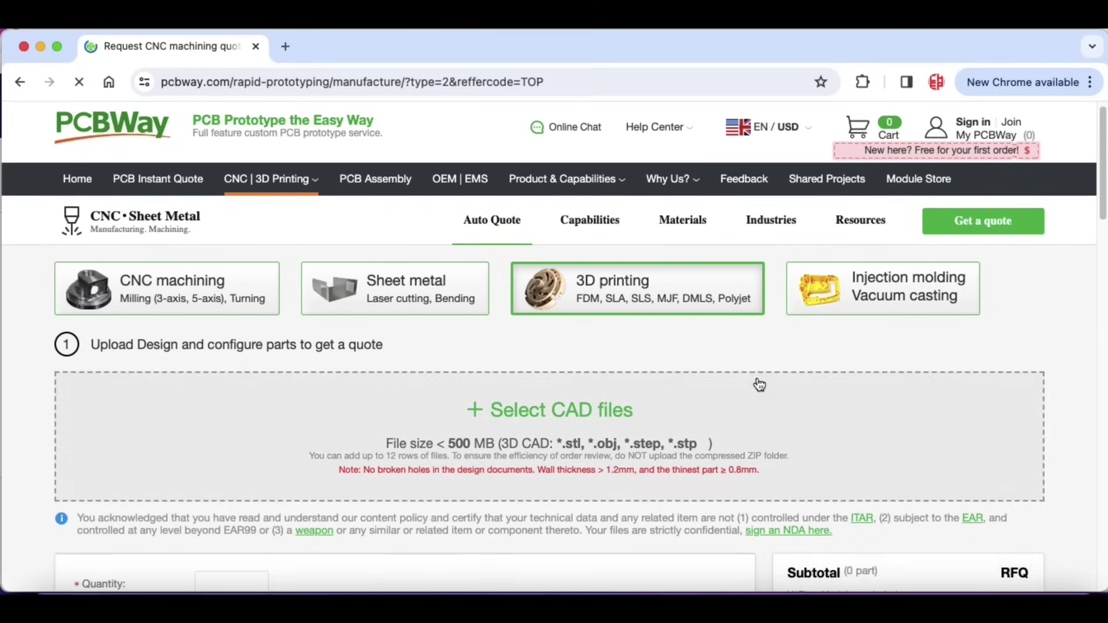
{"action": "scroll", "coordinate": [760, 386], "scroll_direction": "down", "scroll_amount": 2}
{"action": "scroll", "coordinate": [754, 384], "scroll_direction": "down", "scroll_amount": 3}
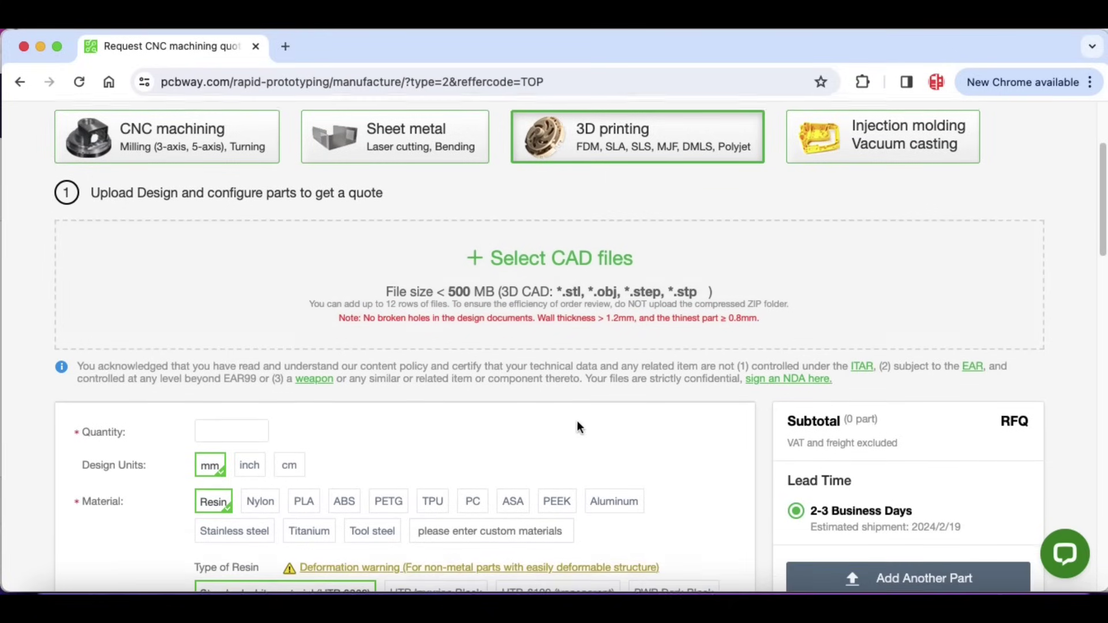
{"action": "scroll", "coordinate": [577, 419], "scroll_direction": "down", "scroll_amount": 3}
{"action": "scroll", "coordinate": [577, 417], "scroll_direction": "down", "scroll_amount": 5}
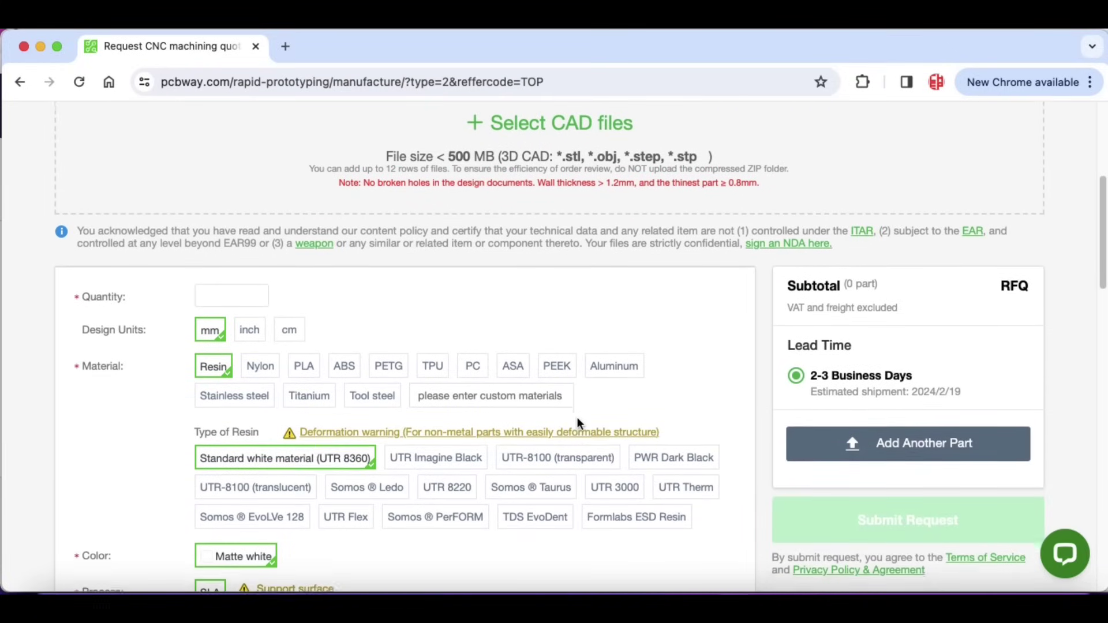
{"action": "scroll", "coordinate": [683, 427], "scroll_direction": "down", "scroll_amount": 2}
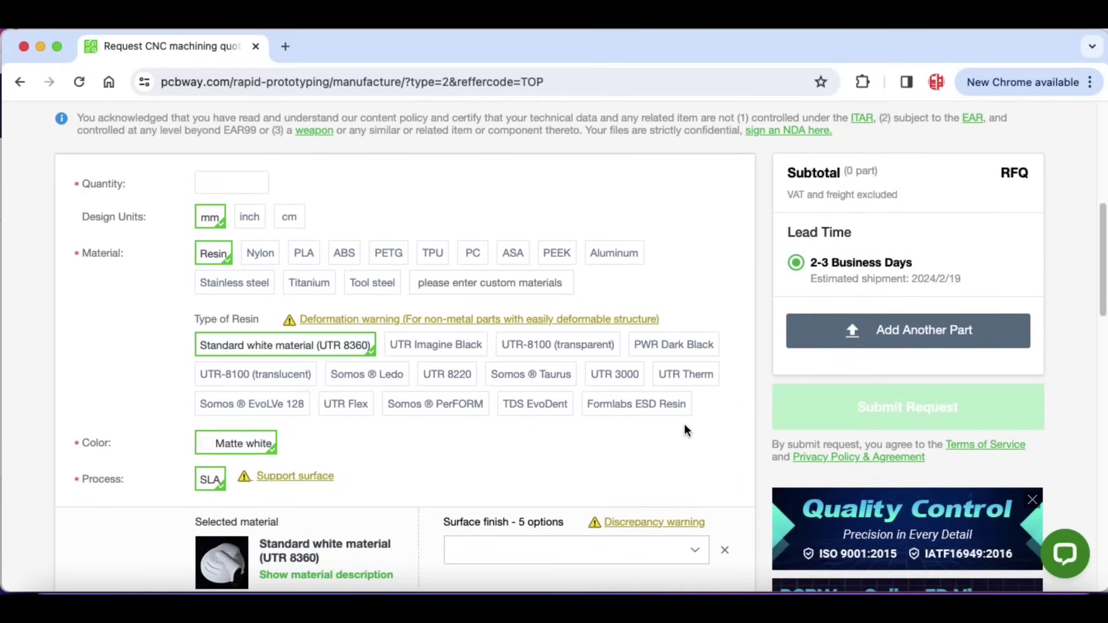
{"action": "scroll", "coordinate": [684, 430], "scroll_direction": "down", "scroll_amount": 6}
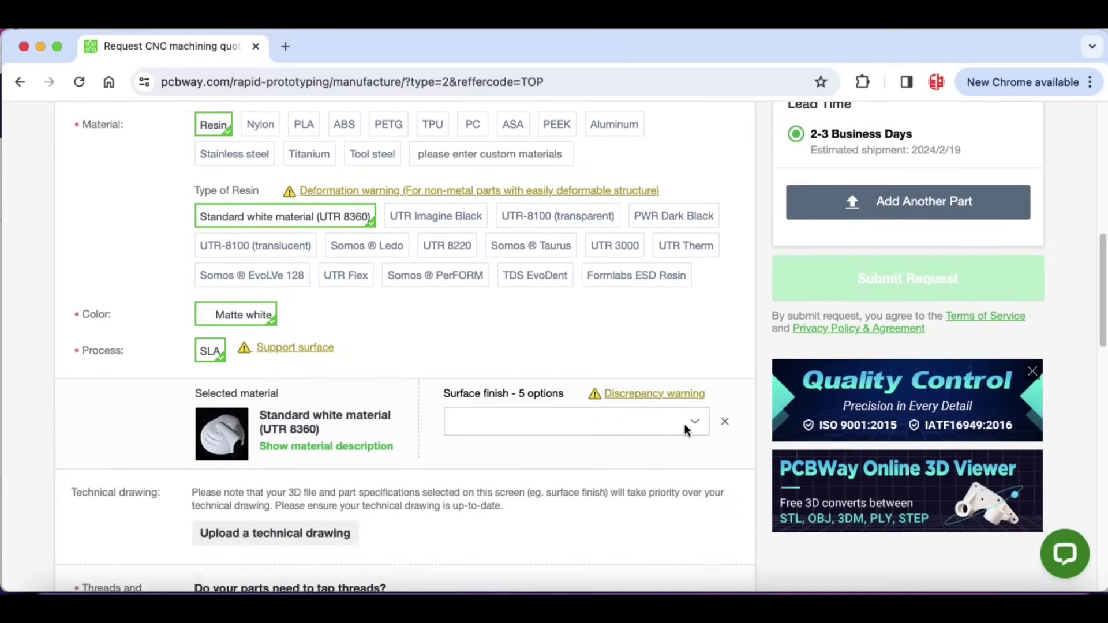
{"action": "scroll", "coordinate": [685, 430], "scroll_direction": "down", "scroll_amount": 4}
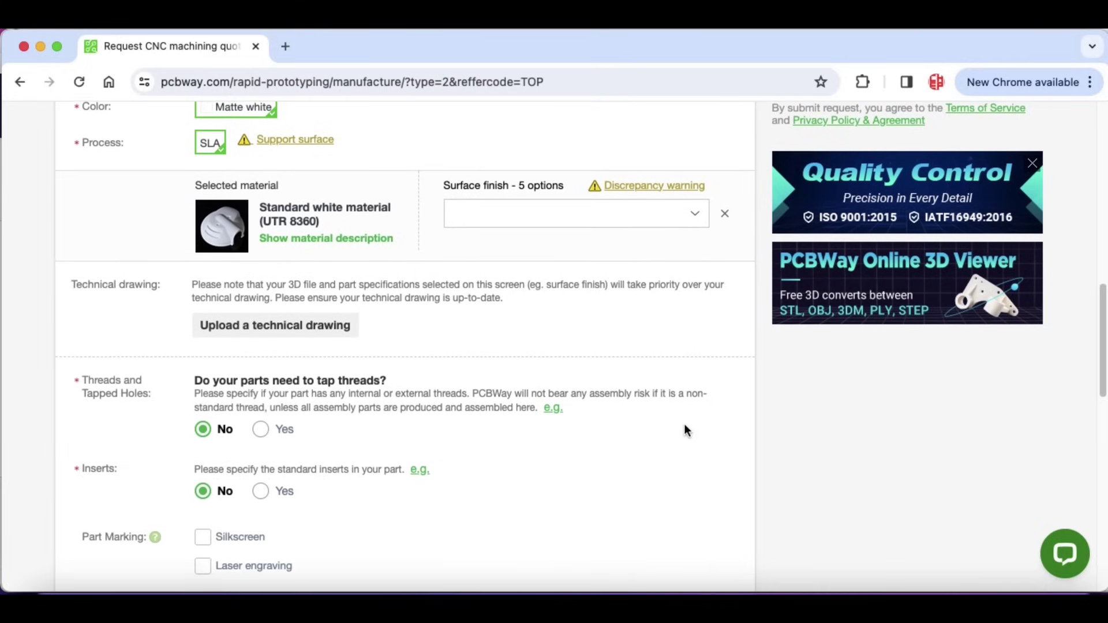
{"action": "scroll", "coordinate": [686, 432], "scroll_direction": "down", "scroll_amount": 7}
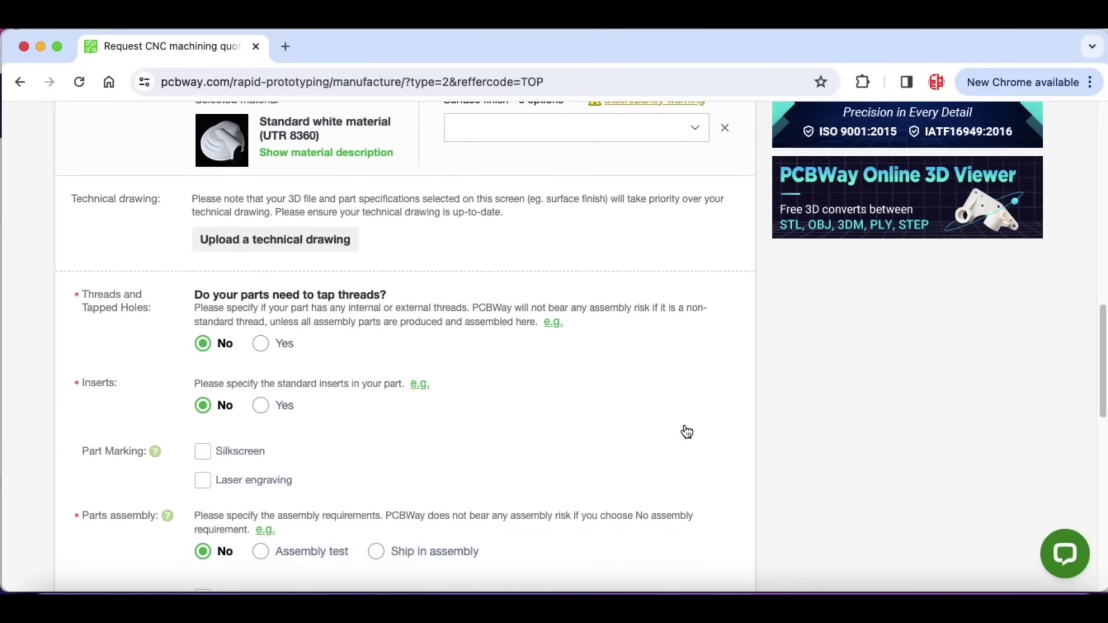
{"action": "scroll", "coordinate": [685, 424], "scroll_direction": "down", "scroll_amount": 5}
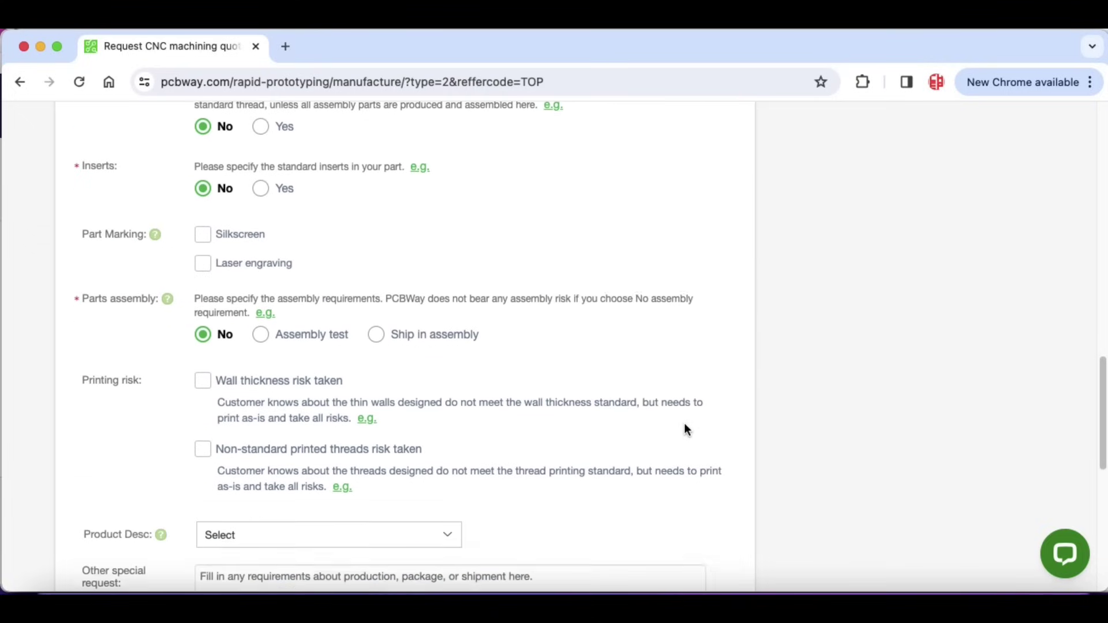
{"action": "scroll", "coordinate": [685, 423], "scroll_direction": "up", "scroll_amount": 20}
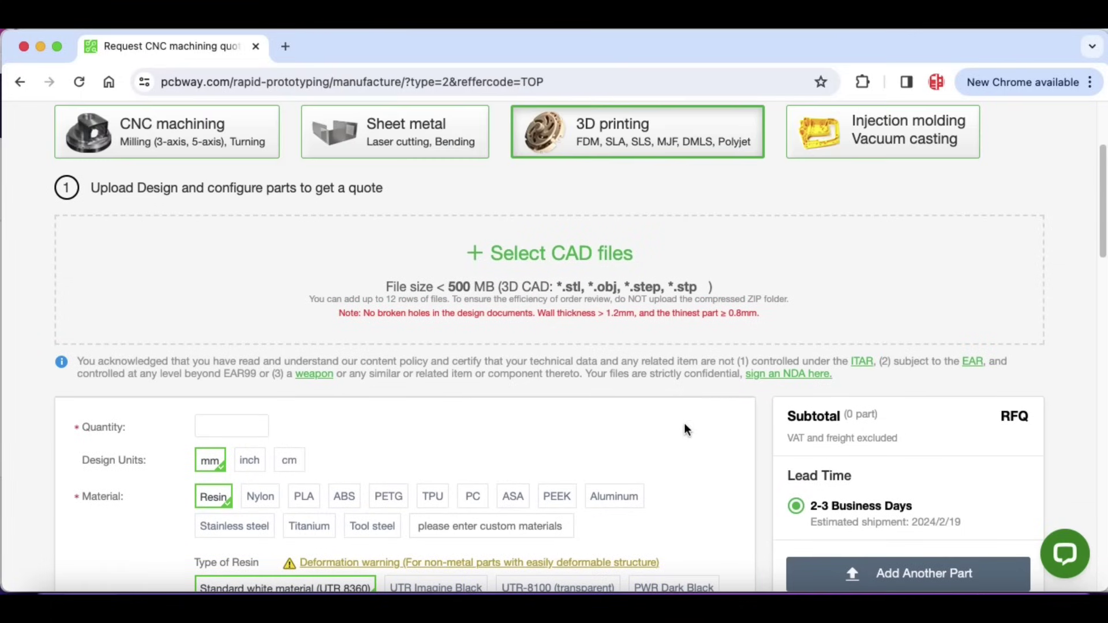
{"action": "scroll", "coordinate": [743, 445], "scroll_direction": "down", "scroll_amount": 3}
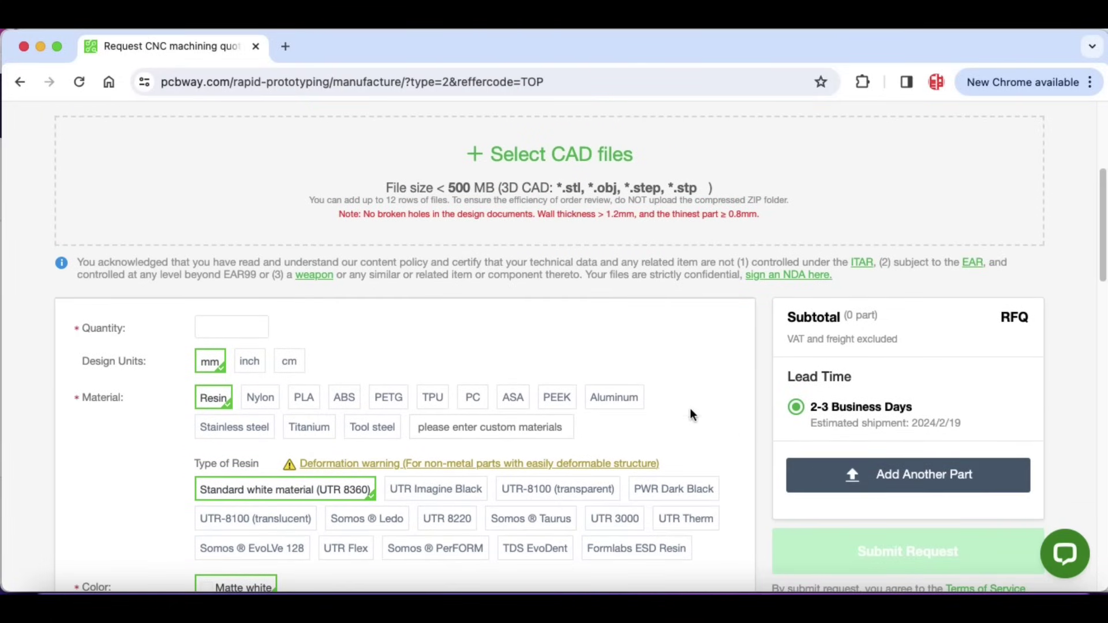
{"action": "scroll", "coordinate": [515, 325], "scroll_direction": "up", "scroll_amount": 4}
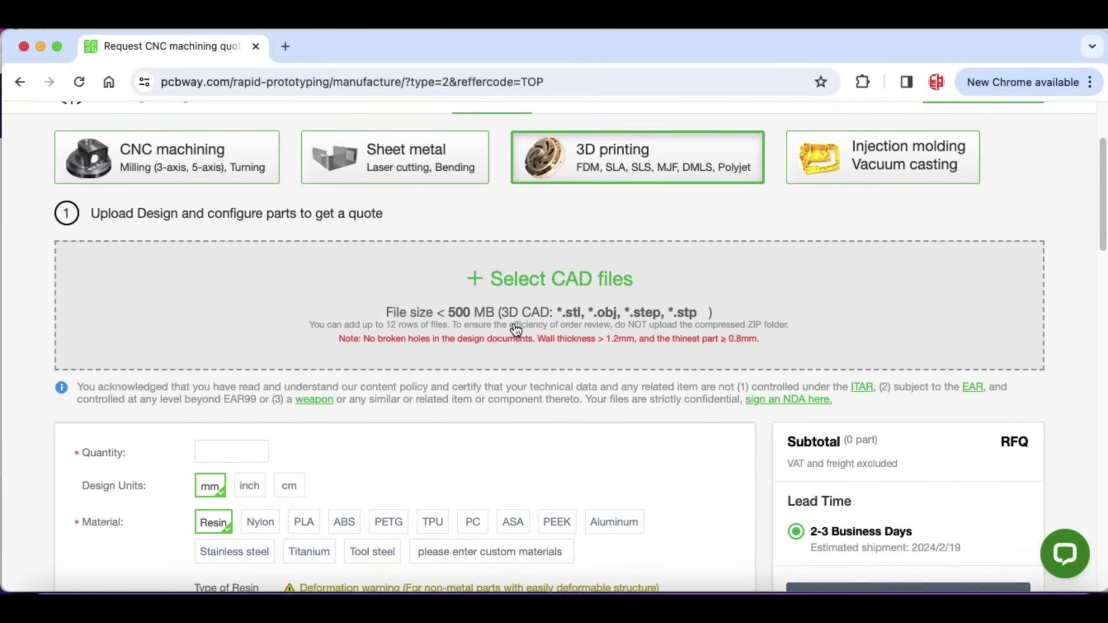
{"action": "scroll", "coordinate": [516, 329], "scroll_direction": "up", "scroll_amount": 5}
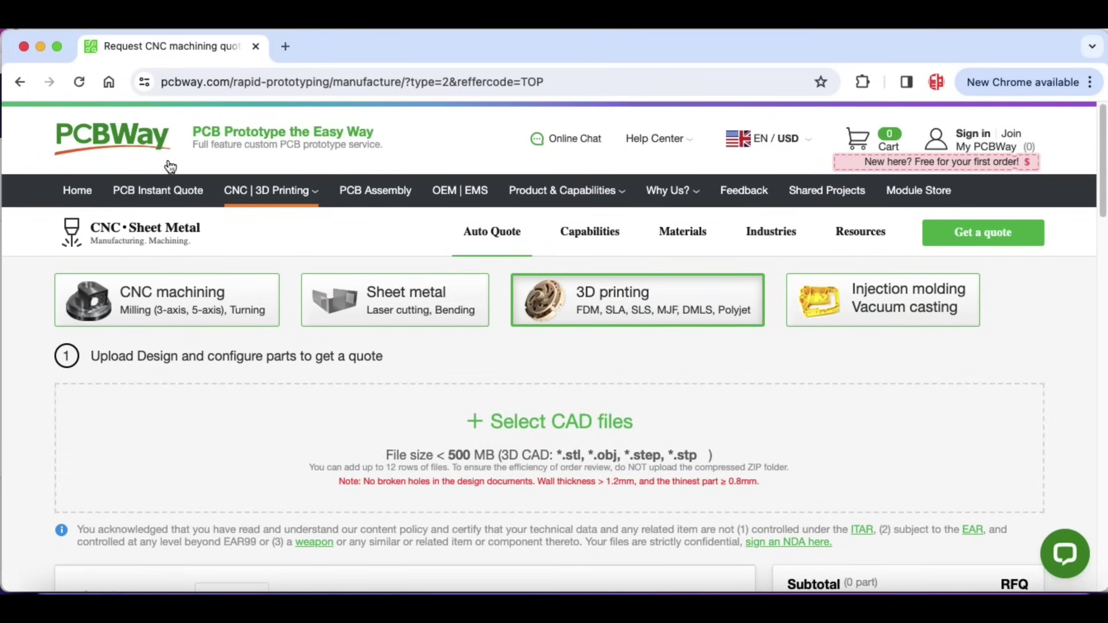
- Return to the PCBWay homepage, then view the red CHEP cube on Bambu Studio's A1 mini plate
{"action": "left_click", "coordinate": [169, 165]}
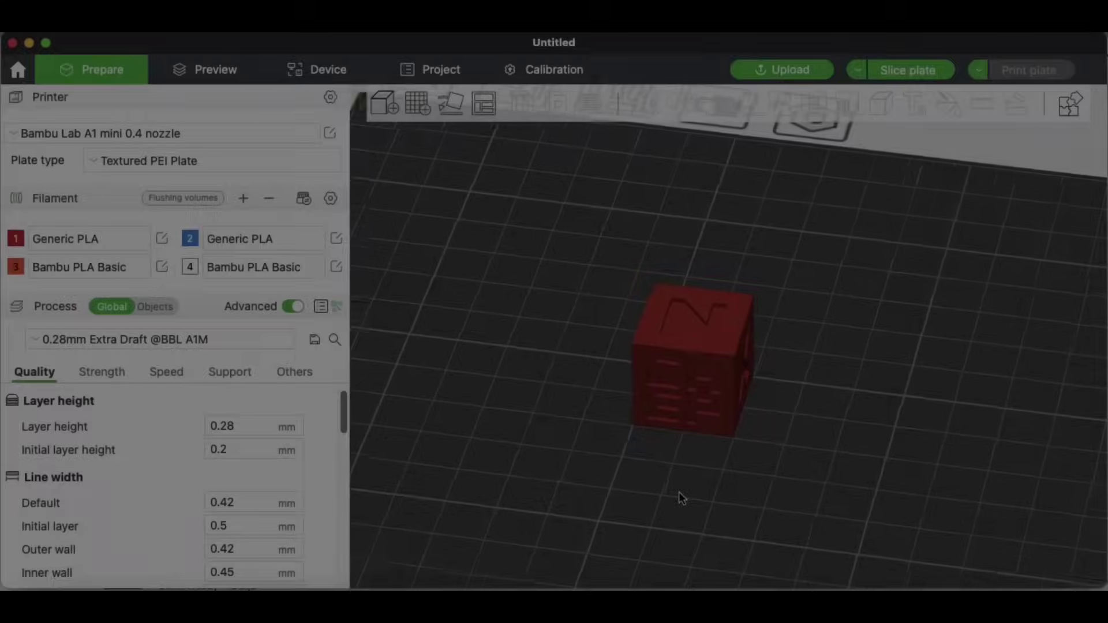
{"action": "scroll", "coordinate": [678, 488], "scroll_direction": "down", "scroll_amount": 2}
{"action": "scroll", "coordinate": [674, 479], "scroll_direction": "up", "scroll_amount": 4}
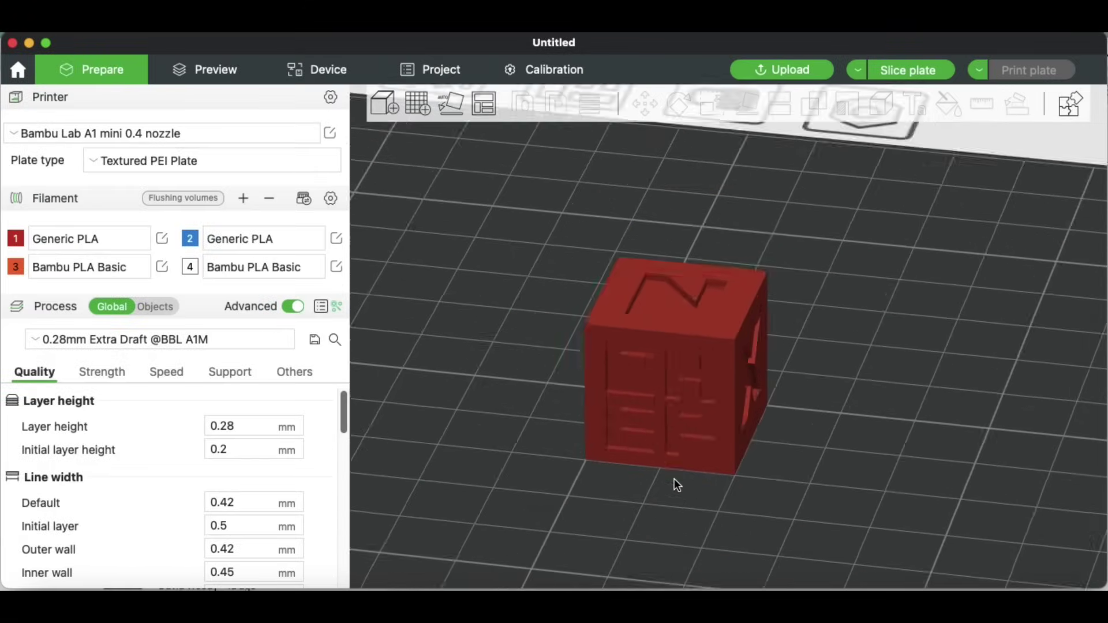
{"action": "scroll", "coordinate": [676, 484], "scroll_direction": "up", "scroll_amount": 2}
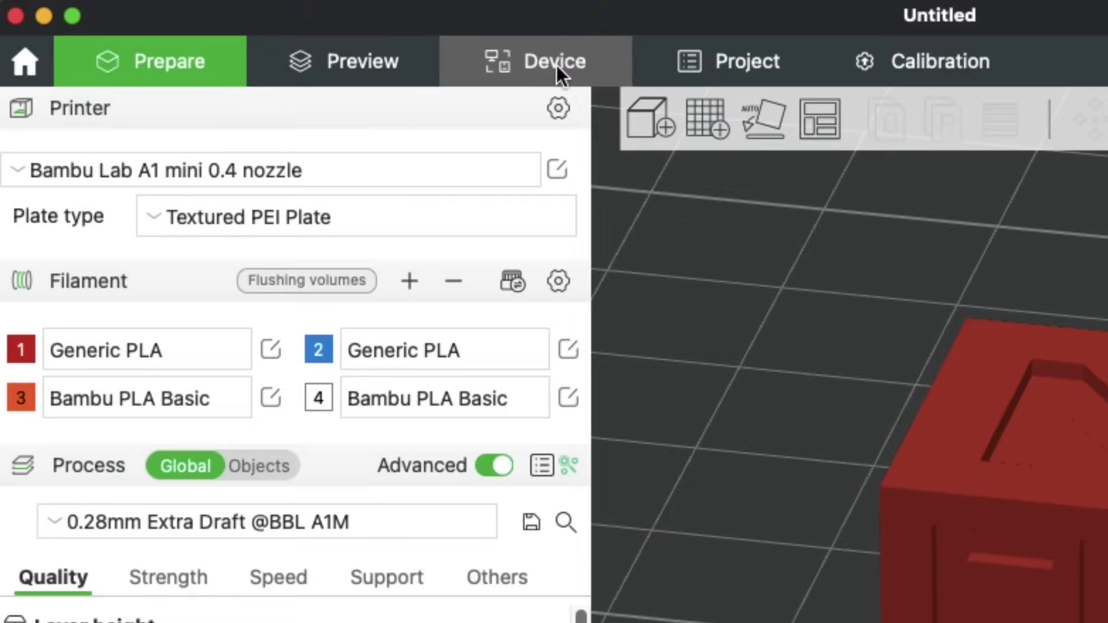
- Check the A1 wAMS printer's device status and its list of available printers
{"action": "left_click", "coordinate": [340, 75]}
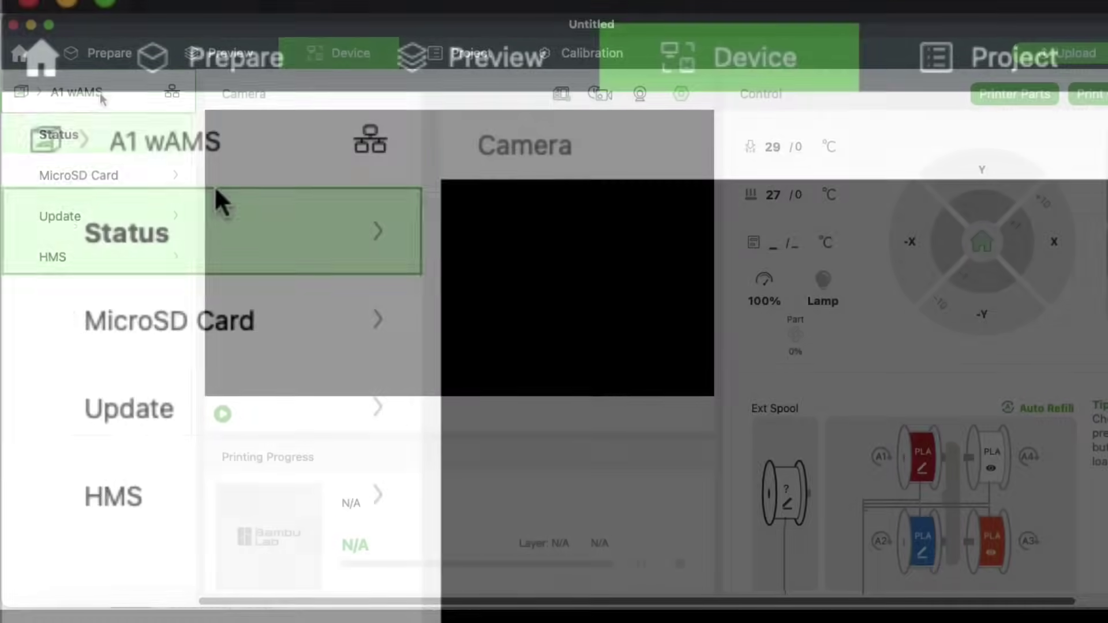
{"action": "left_click", "coordinate": [90, 99]}
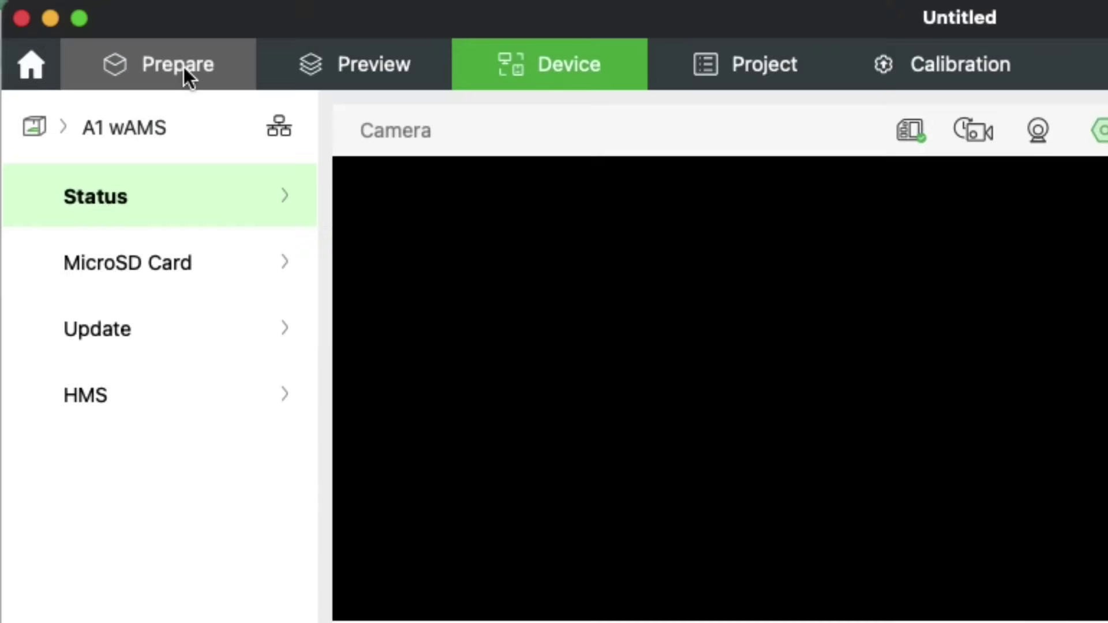
- Back in Prepare, sync only the changed filaments with the AMS's red, blue, orange and white PLA
{"action": "left_click", "coordinate": [183, 67]}
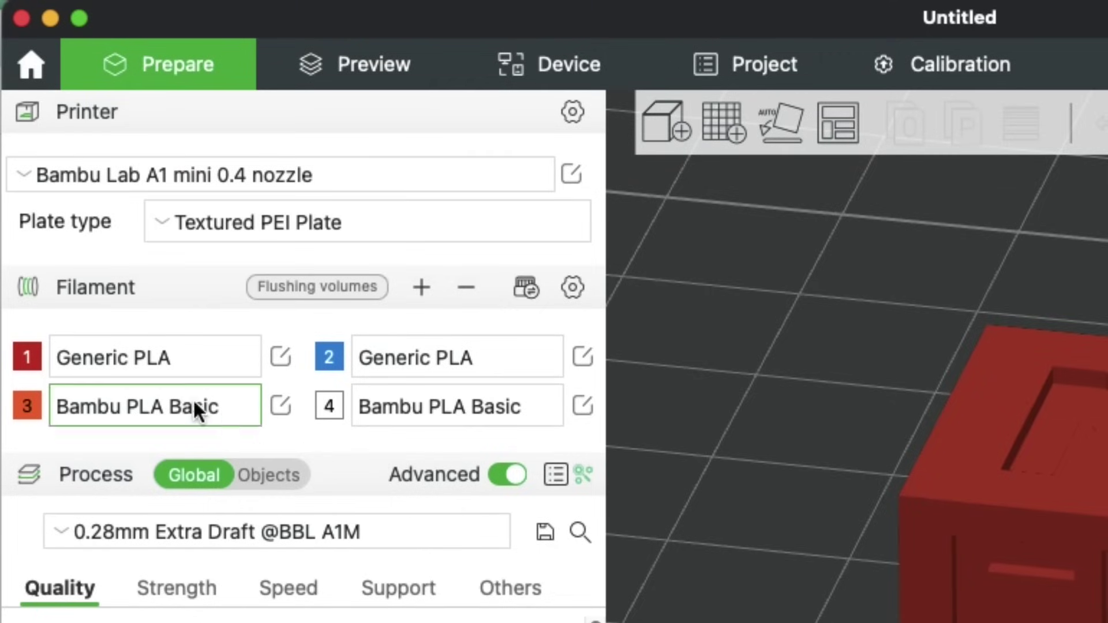
{"action": "left_click", "coordinate": [527, 288]}
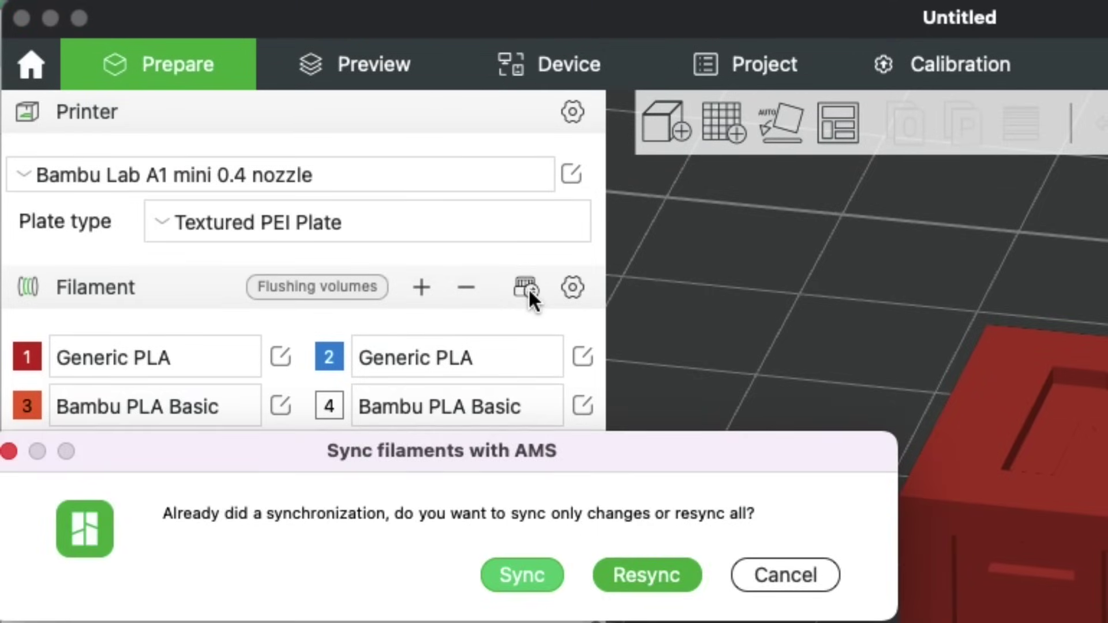
{"action": "left_click", "coordinate": [535, 577]}
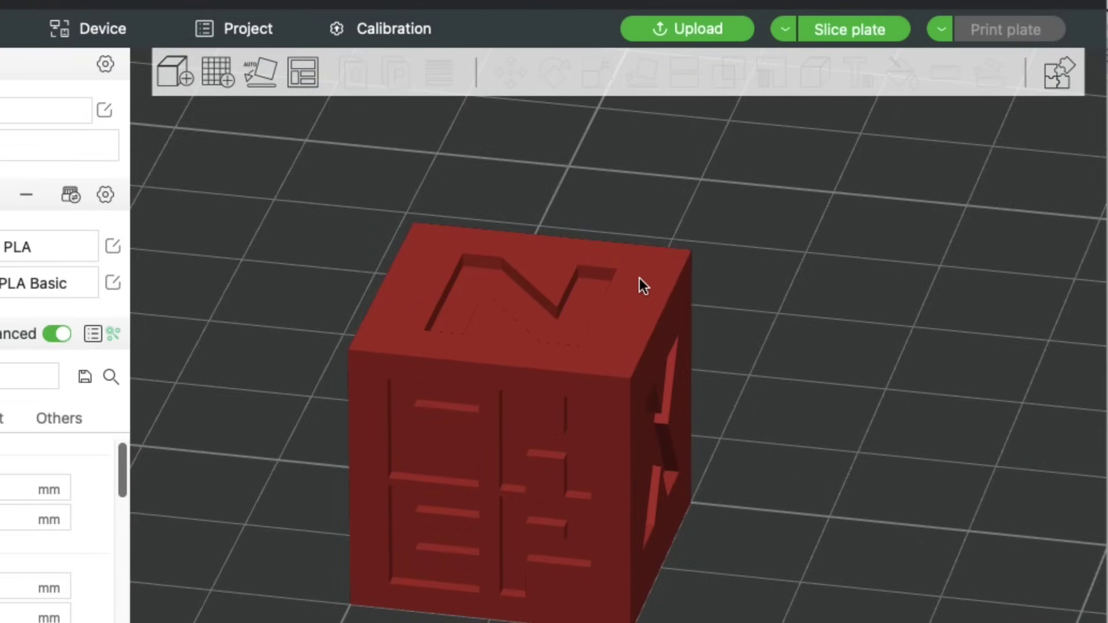
- Select the cube and trial blue filament 2 painting with circle and sphere brushes, then erase it
{"action": "left_click", "coordinate": [640, 279]}
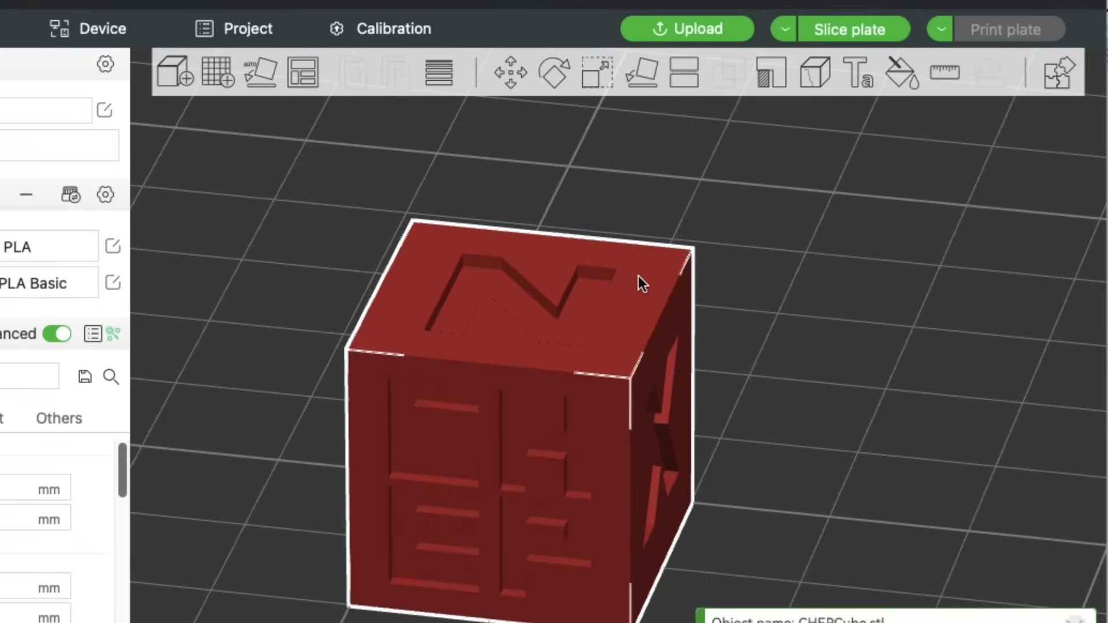
{"action": "left_click", "coordinate": [899, 78]}
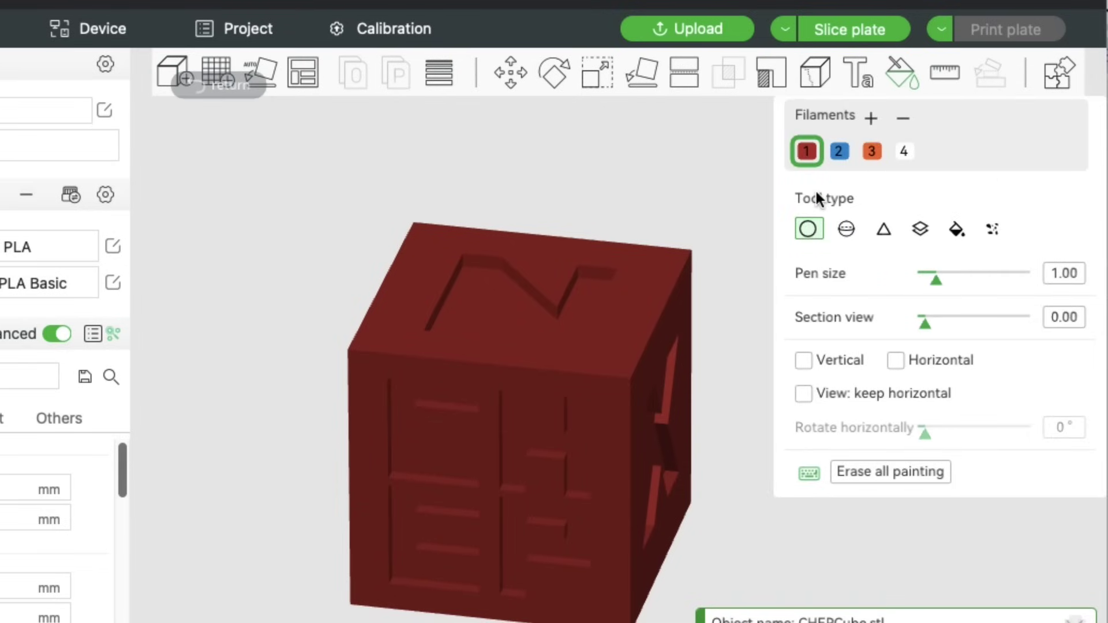
{"action": "left_click", "coordinate": [839, 152]}
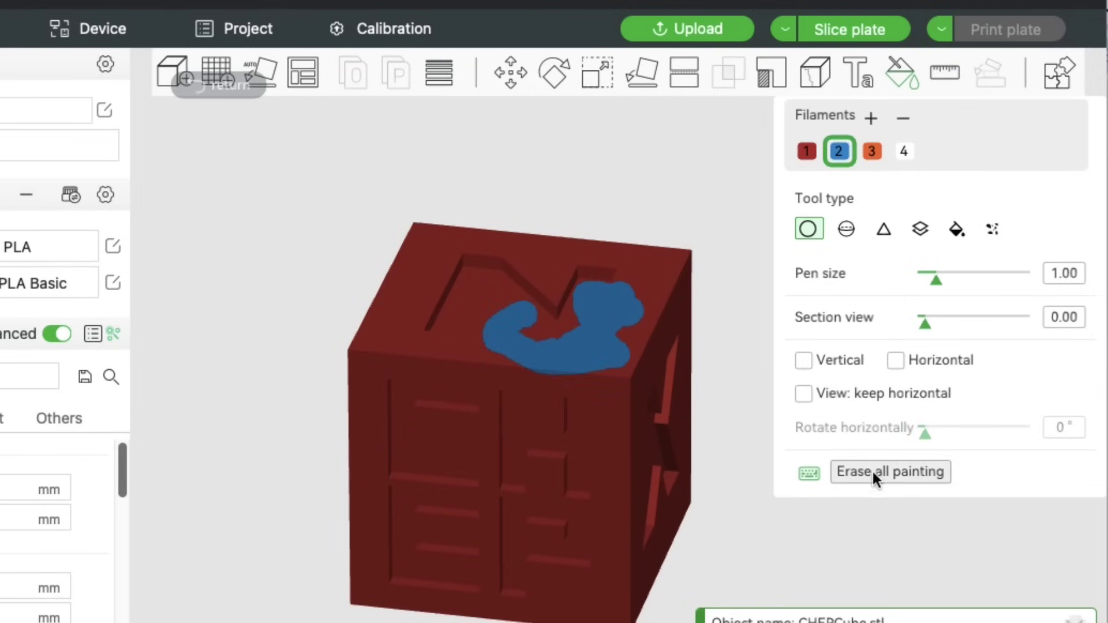
{"action": "left_click", "coordinate": [855, 470]}
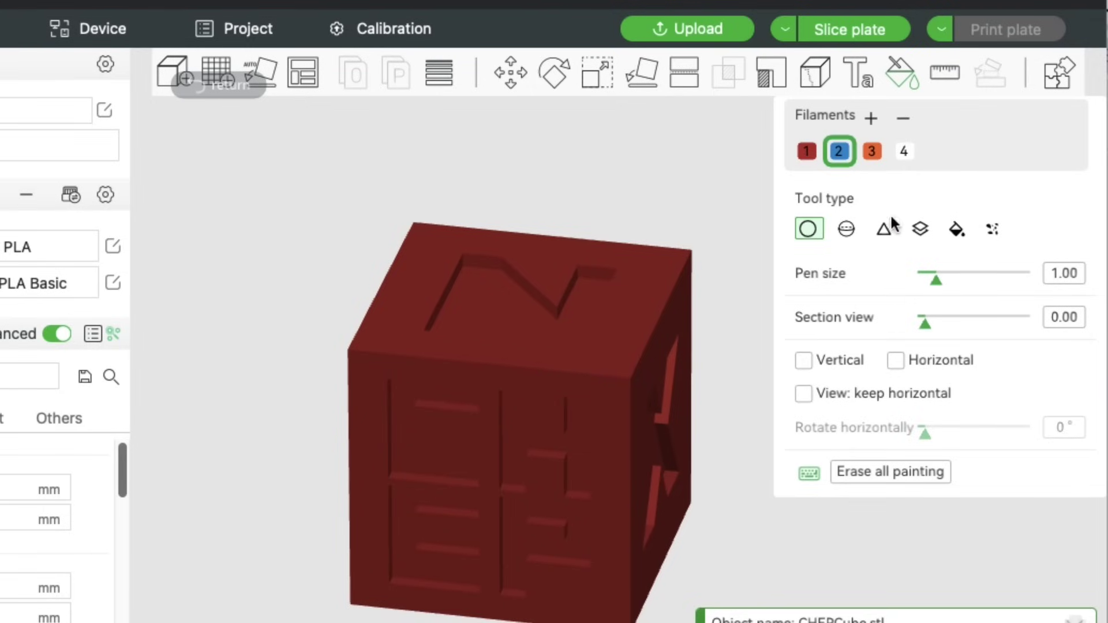
{"action": "left_click", "coordinate": [844, 229]}
{"action": "left_click", "coordinate": [651, 447]}
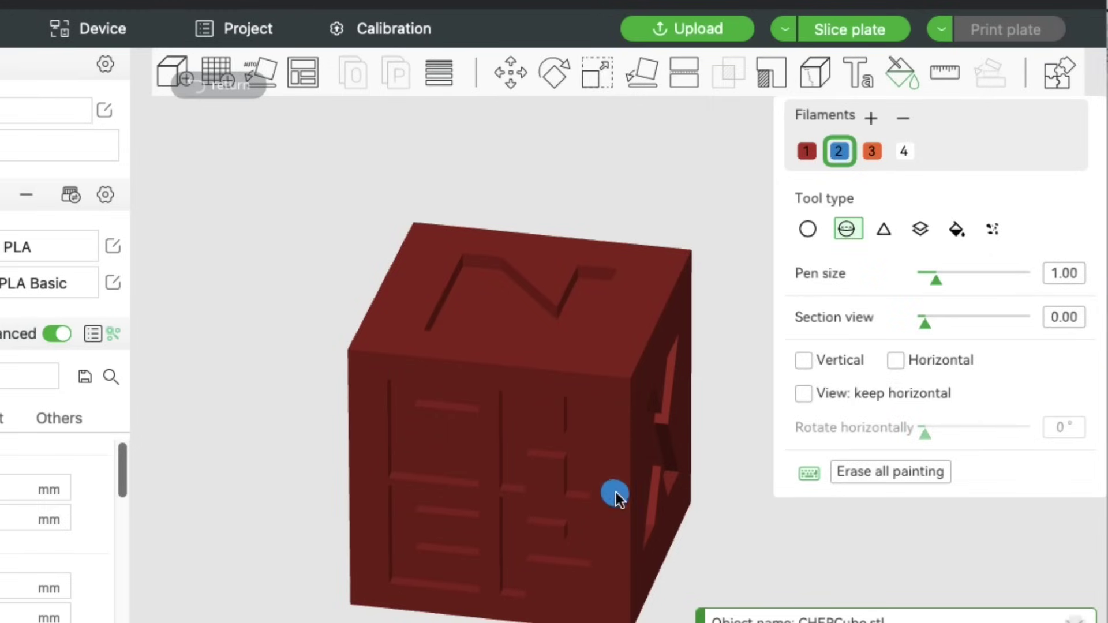
{"action": "mouse_move", "coordinate": [617, 408]}
{"action": "left_mouse_down"}
{"action": "mouse_move", "coordinate": [517, 406]}
{"action": "mouse_move", "coordinate": [515, 480]}
{"action": "mouse_move", "coordinate": [606, 496]}
{"action": "left_mouse_up"}
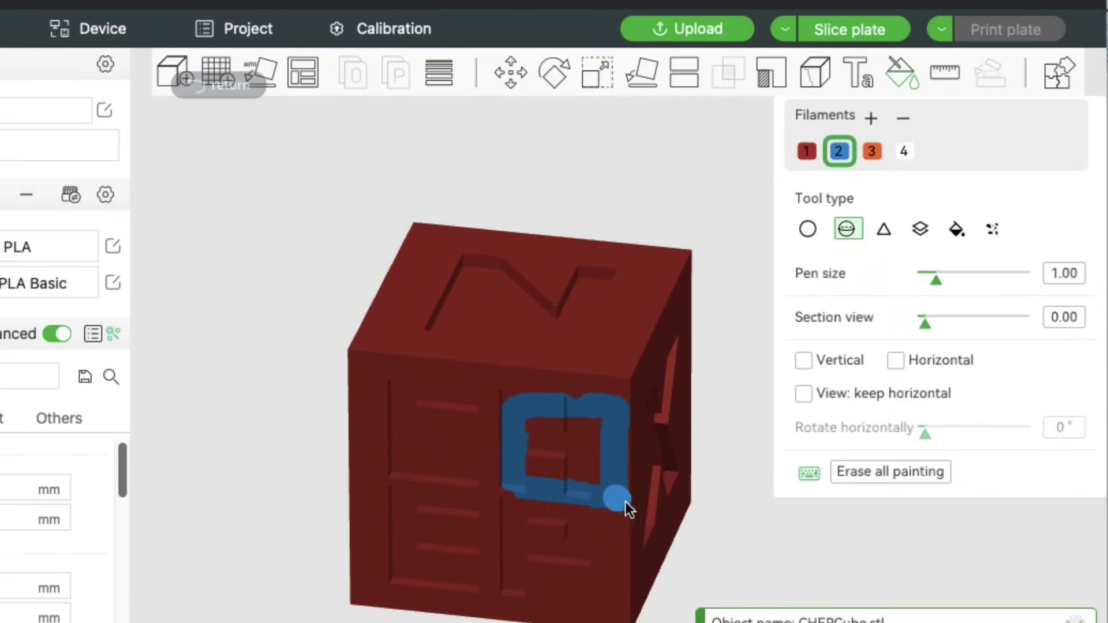
{"action": "left_click", "coordinate": [877, 472]}
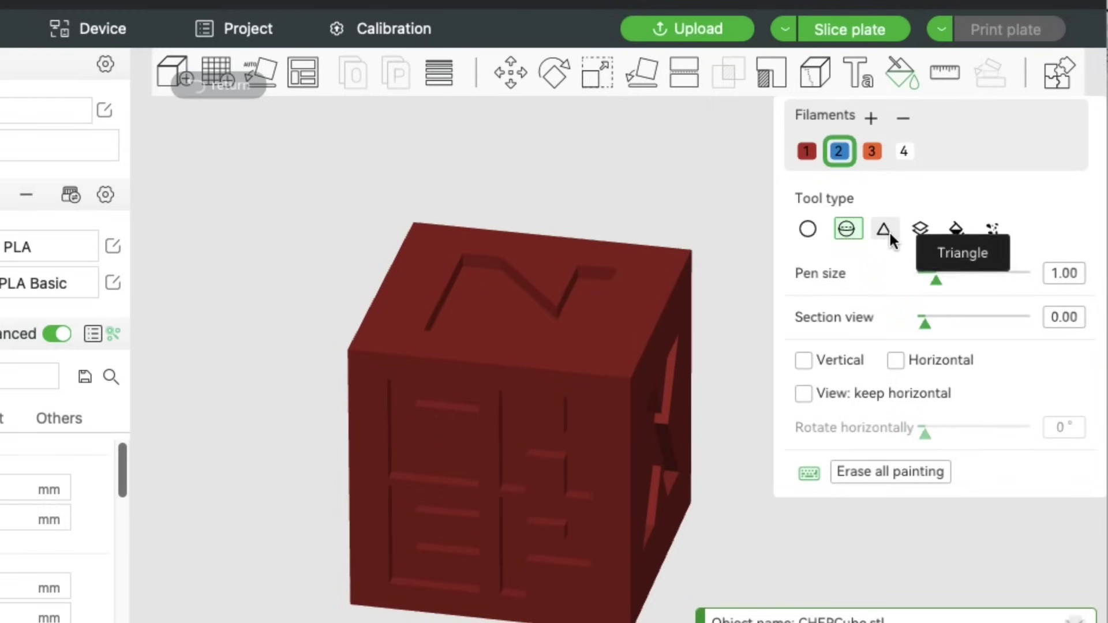
- Paint two top-face triangles blue with the Triangle brush
{"action": "left_click", "coordinate": [884, 230]}
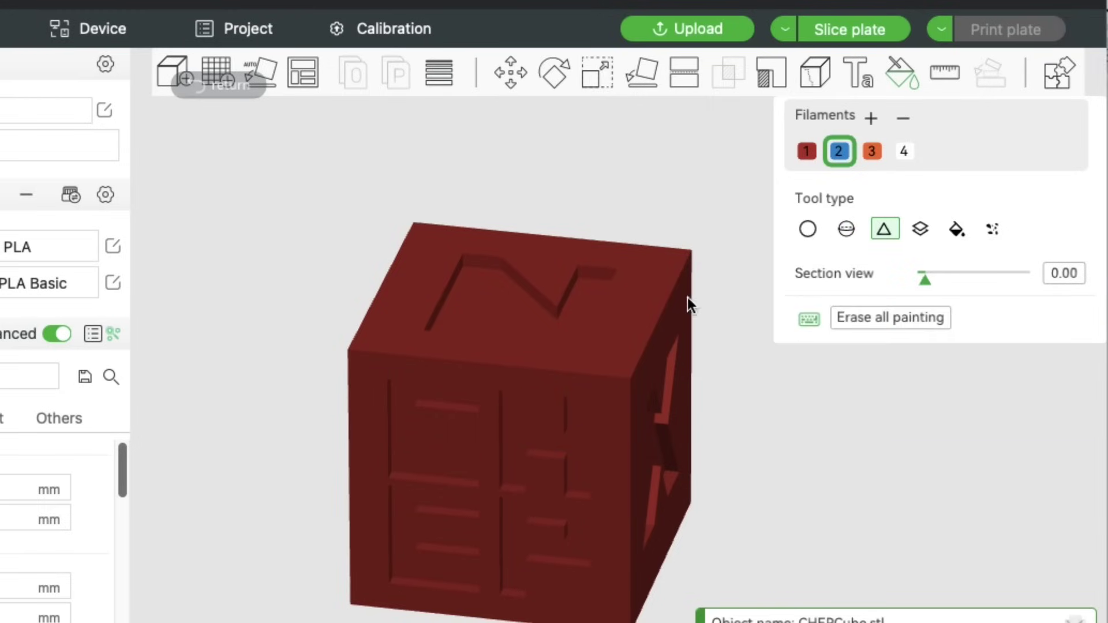
{"action": "left_click", "coordinate": [641, 306]}
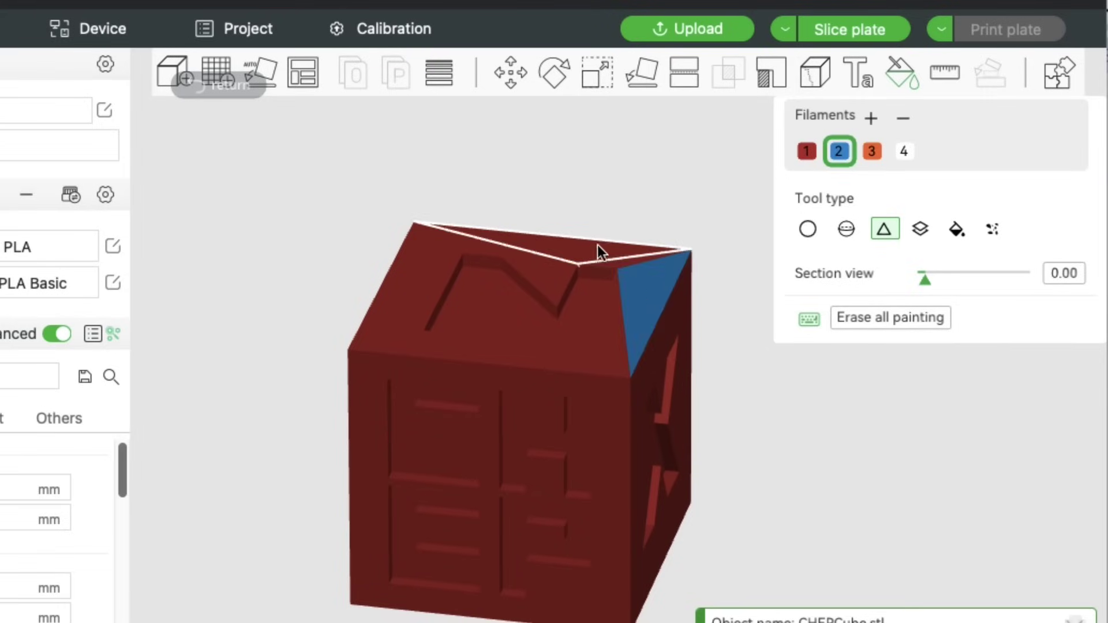
{"action": "left_click", "coordinate": [597, 251]}
- Paint three more top-face triangles blue, then erase all painting
{"action": "left_click", "coordinate": [559, 285]}
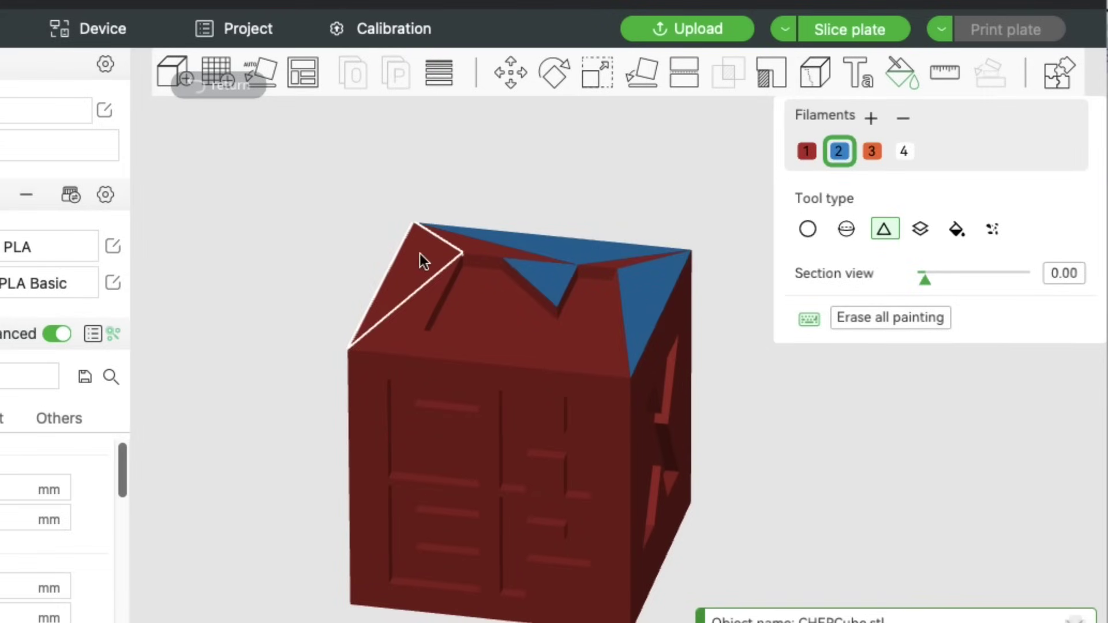
{"action": "left_click", "coordinate": [420, 254]}
{"action": "left_click", "coordinate": [494, 356]}
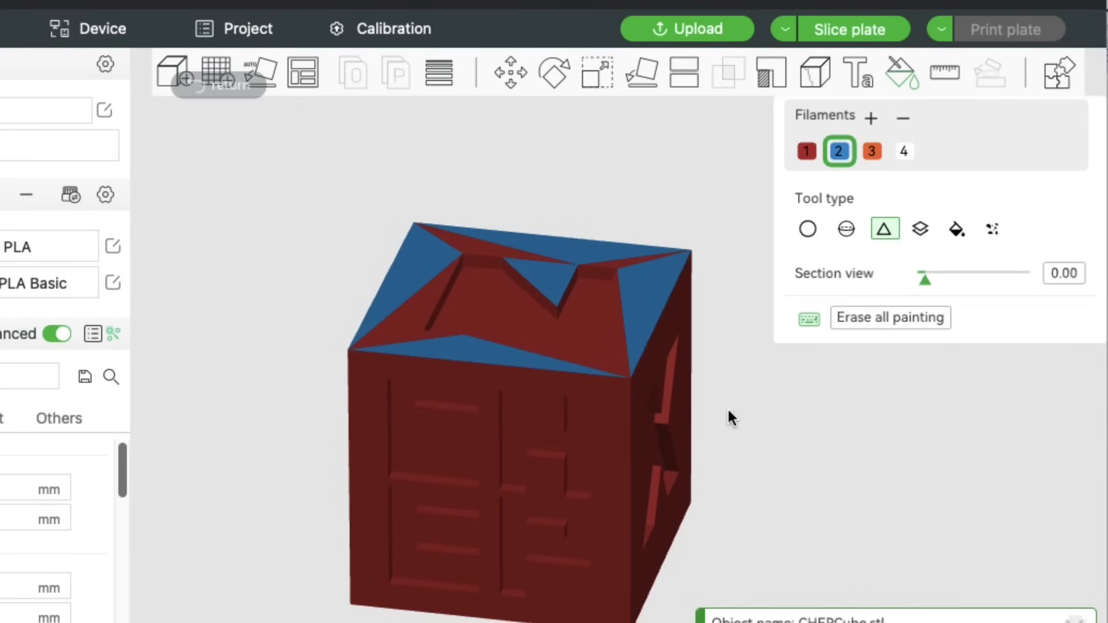
{"action": "left_click", "coordinate": [897, 319]}
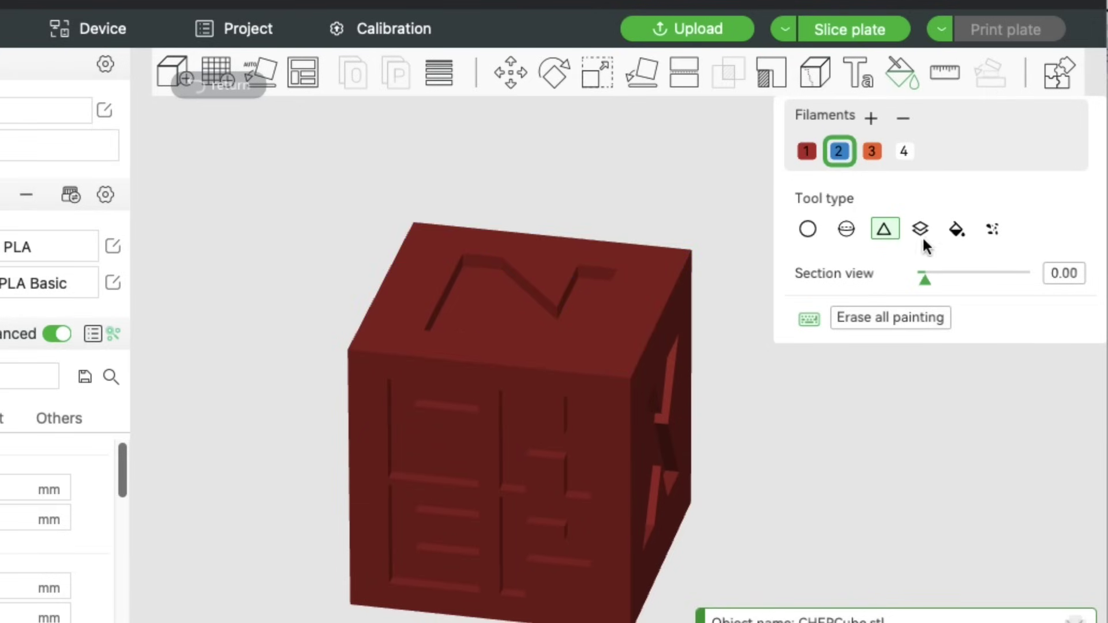
- Paint the cube blue by height range, widening the range to 6.13
{"action": "left_click", "coordinate": [921, 228]}
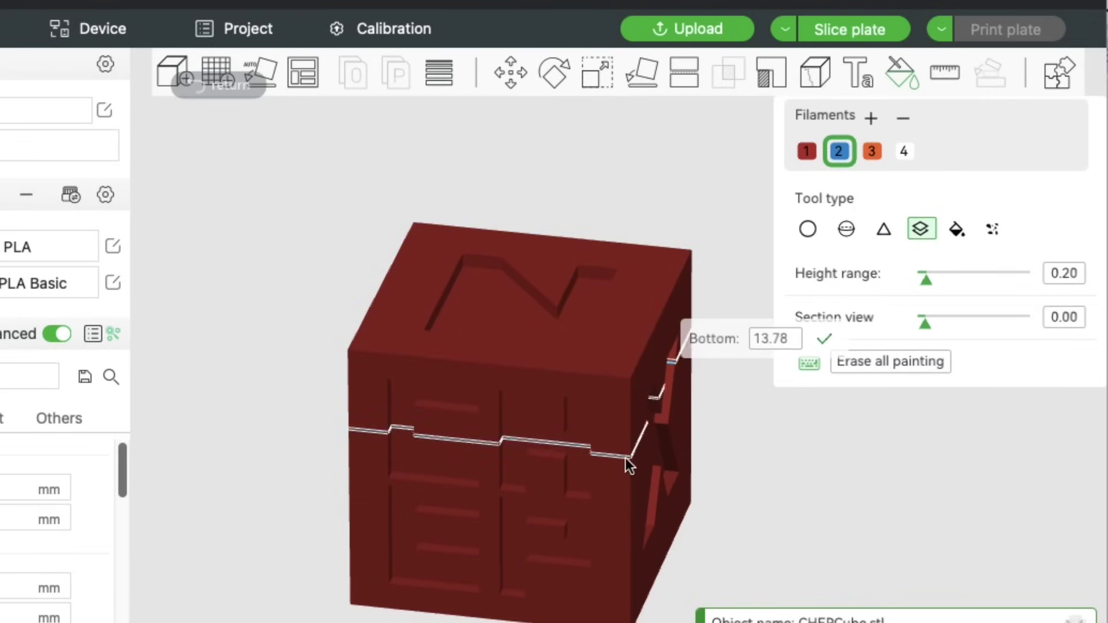
{"action": "mouse_move", "coordinate": [624, 458]}
{"action": "left_mouse_down"}
{"action": "mouse_move", "coordinate": [628, 589]}
{"action": "mouse_move", "coordinate": [663, 375]}
{"action": "left_mouse_up"}
{"action": "left_click_drag", "start_coordinate": [926, 280], "coordinate": [999, 274]}
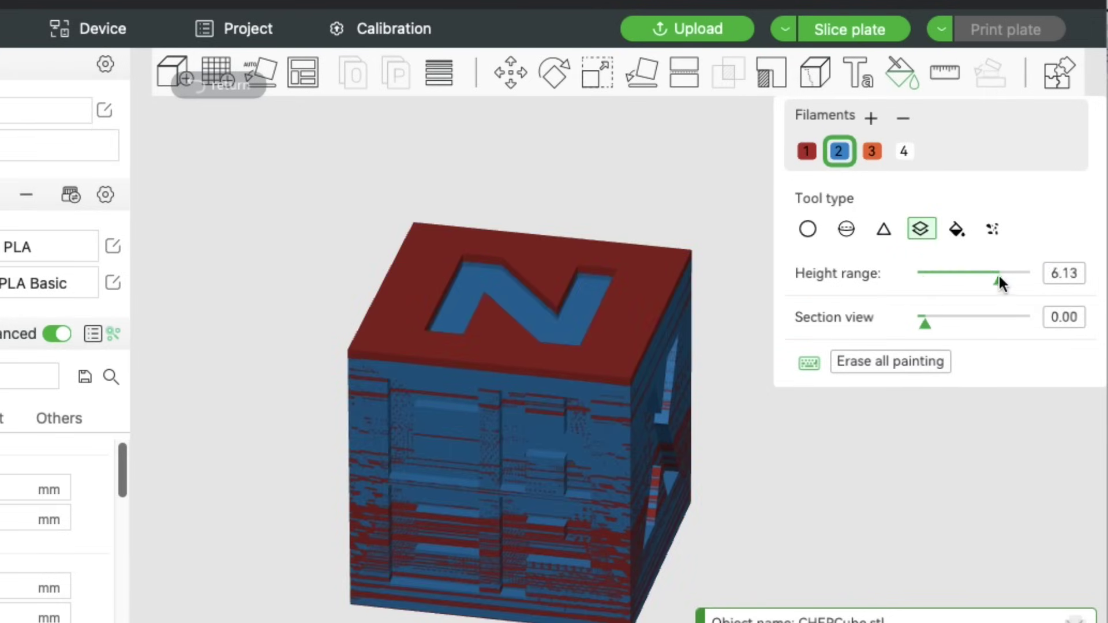
{"action": "left_click_drag", "start_coordinate": [631, 397], "coordinate": [625, 615]}
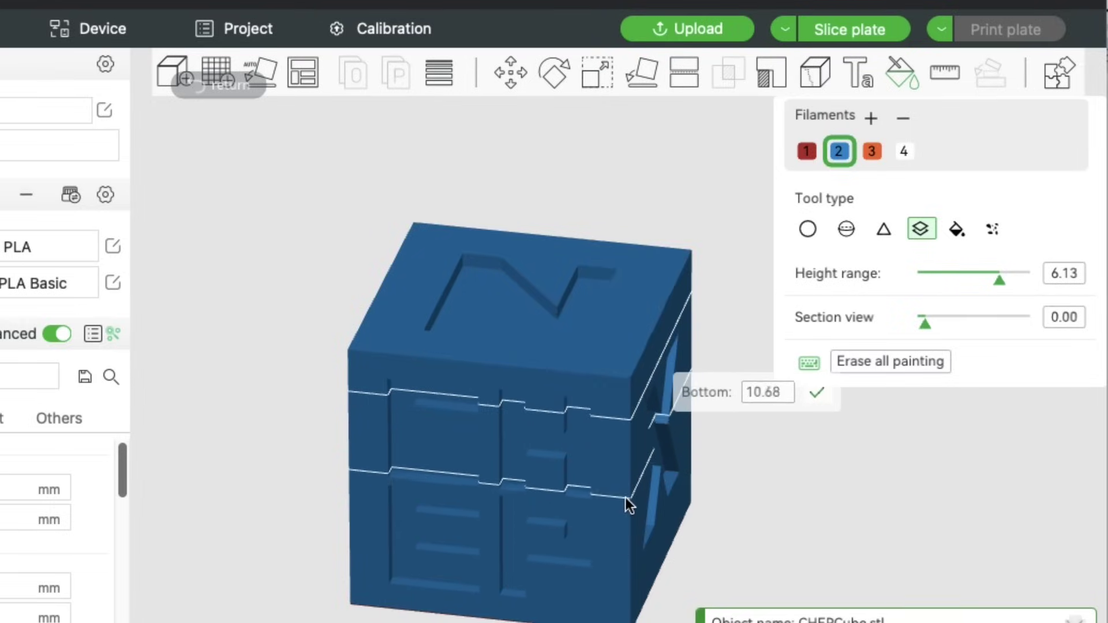
- Clear the paint and fill the C, H, E and P letters white with filament 4
{"action": "left_click", "coordinate": [893, 362]}
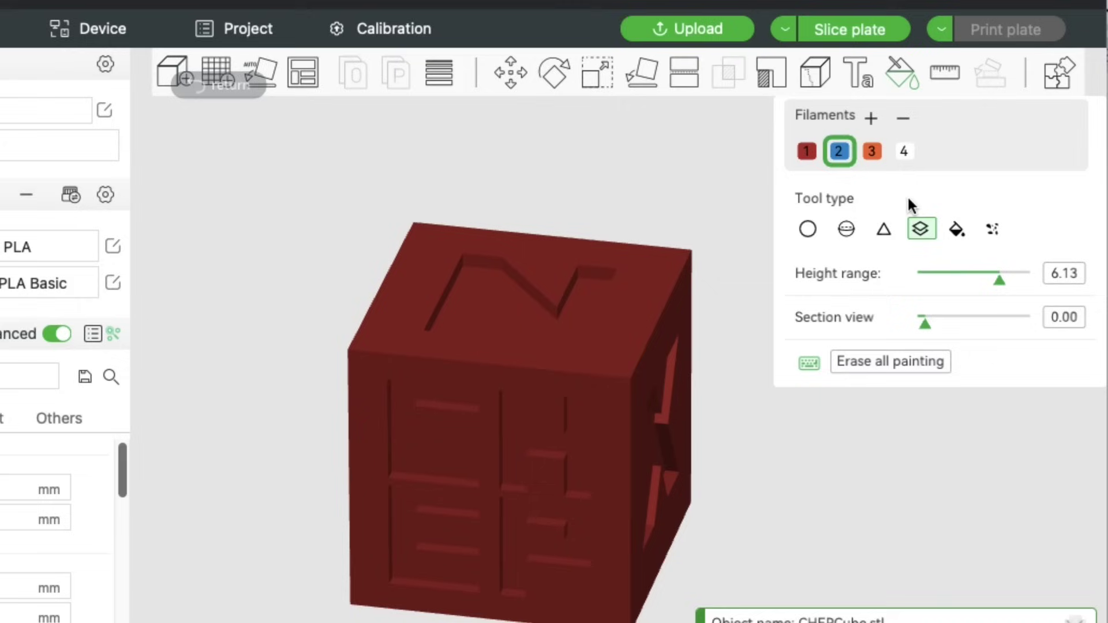
{"action": "left_click", "coordinate": [957, 228]}
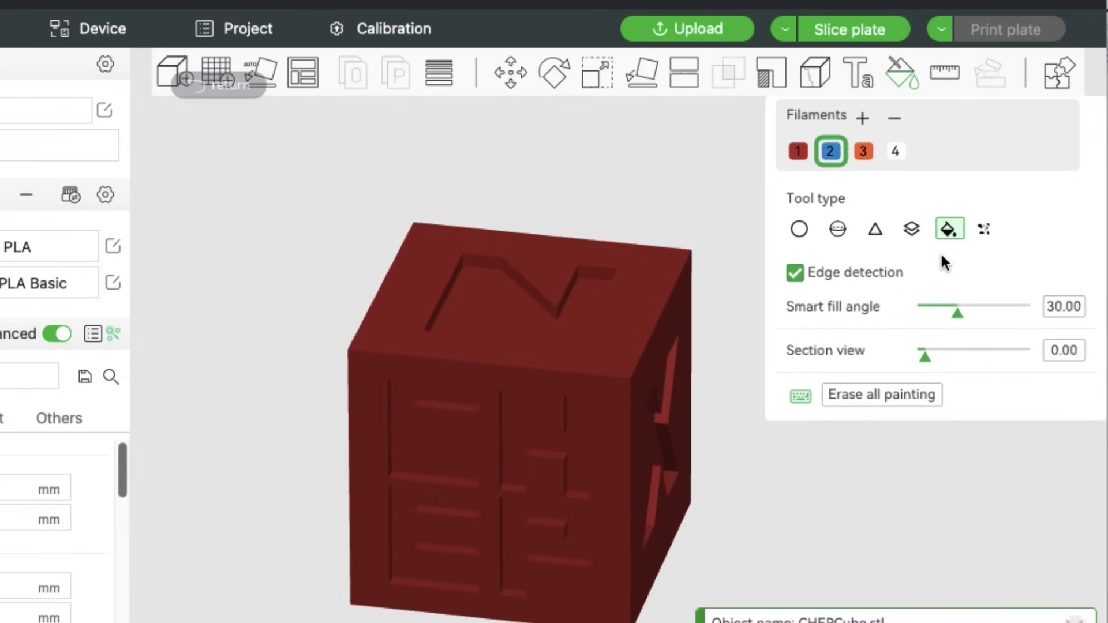
{"action": "left_click", "coordinate": [403, 424]}
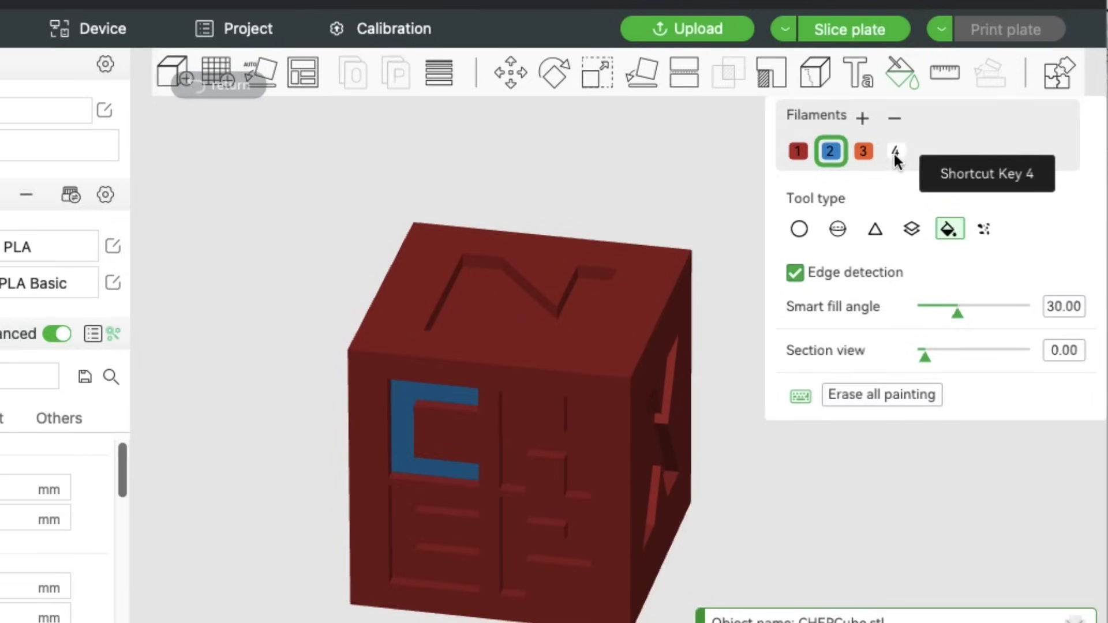
{"action": "left_click", "coordinate": [895, 153]}
{"action": "left_click", "coordinate": [401, 420]}
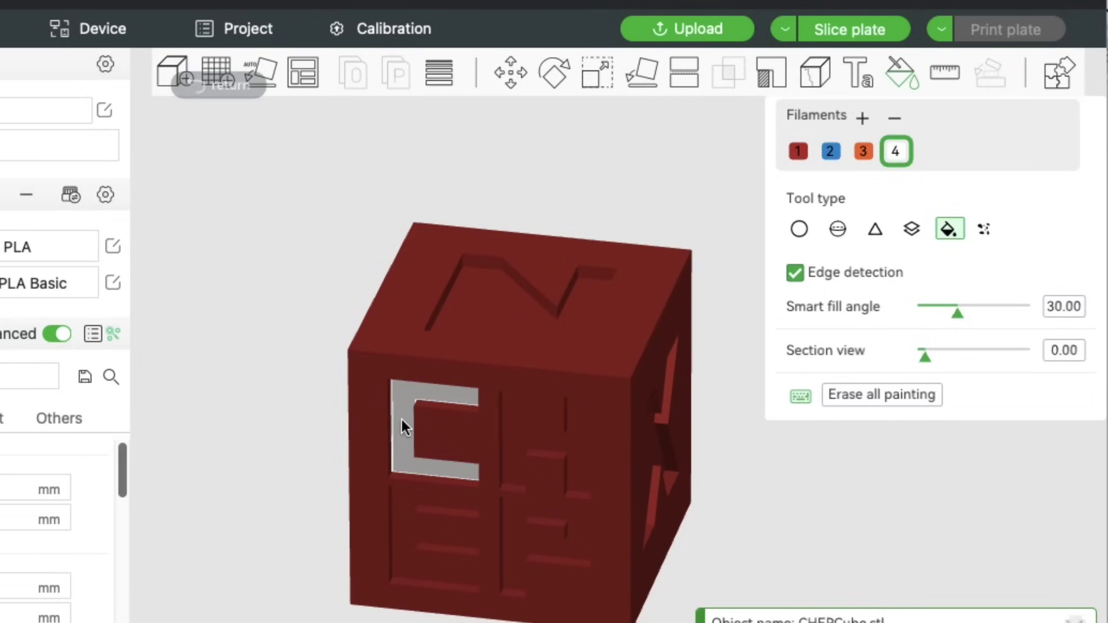
{"action": "left_click", "coordinate": [508, 418]}
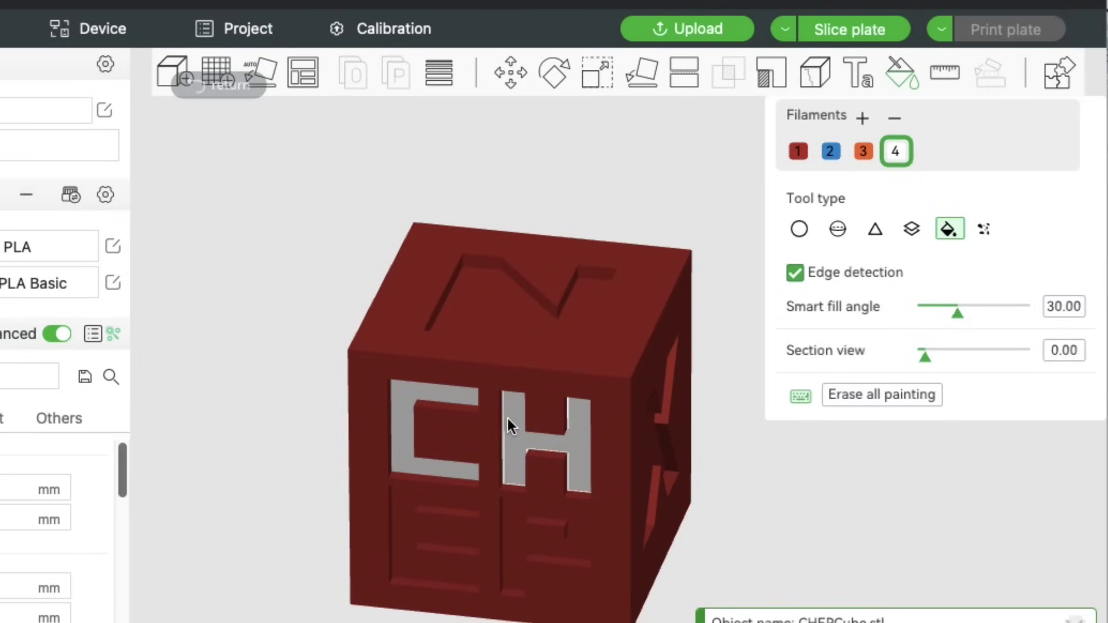
{"action": "left_click", "coordinate": [401, 532]}
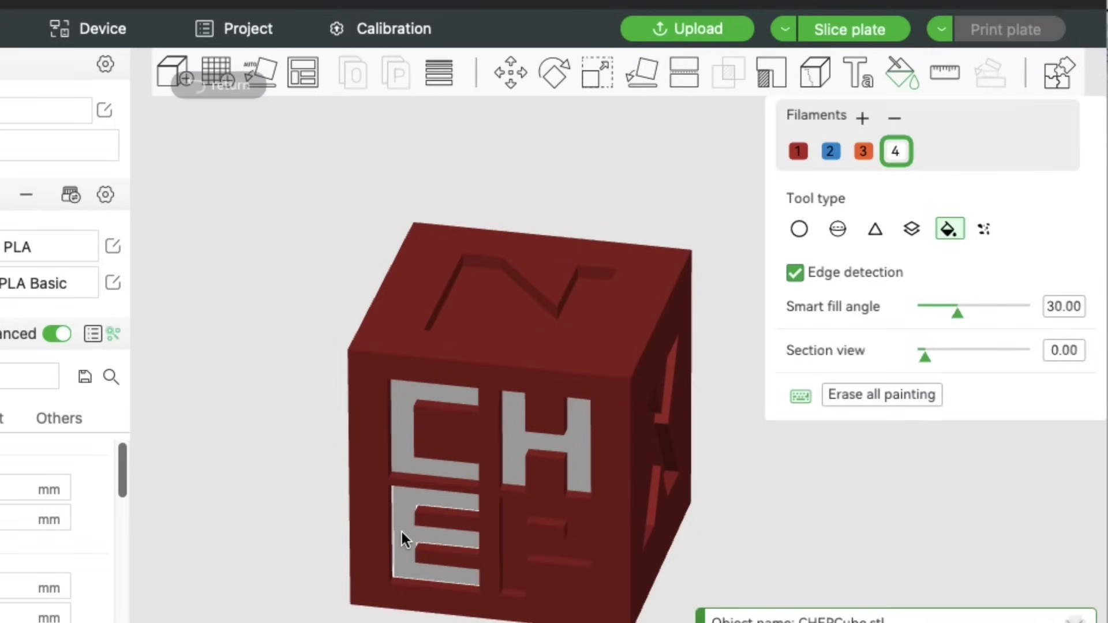
{"action": "left_click", "coordinate": [515, 536]}
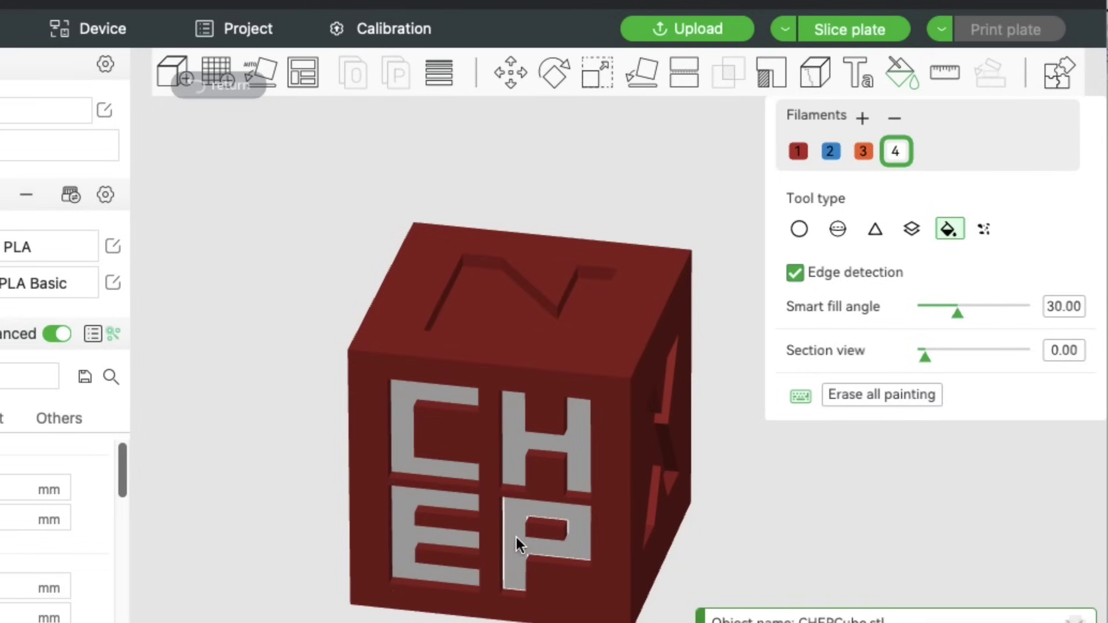
- Fill the top N orange with filament 3 and the X and Y blue with filament 2
{"action": "left_click", "coordinate": [864, 151]}
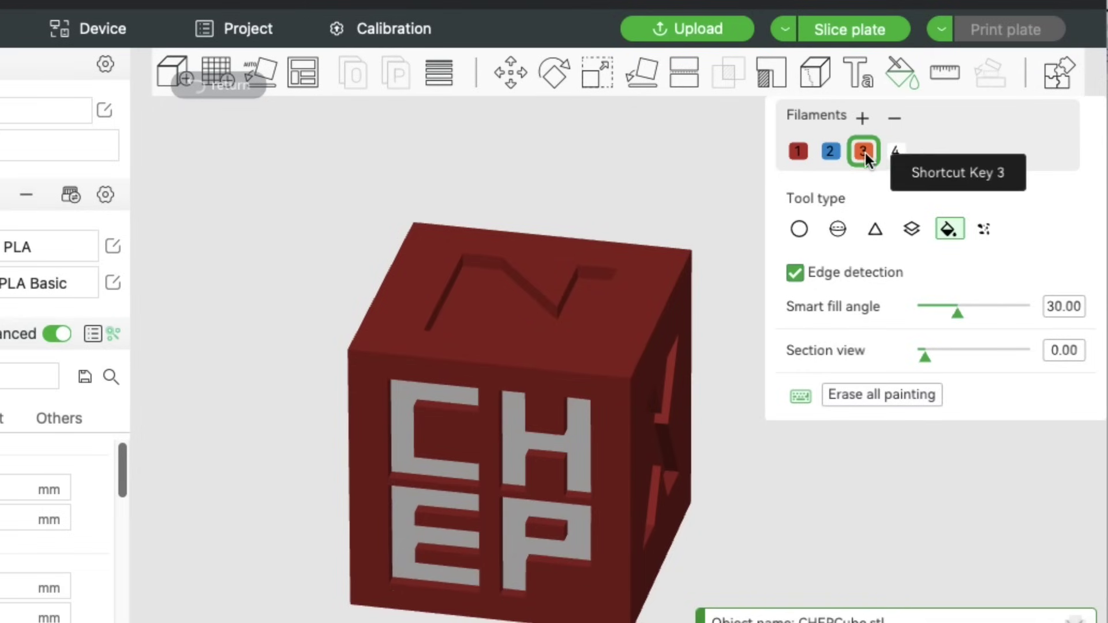
{"action": "left_click", "coordinate": [483, 280]}
{"action": "mouse_move", "coordinate": [491, 328]}
{"action": "left_mouse_down"}
{"action": "mouse_move", "coordinate": [733, 543]}
{"action": "mouse_move", "coordinate": [639, 570]}
{"action": "mouse_move", "coordinate": [696, 535]}
{"action": "mouse_move", "coordinate": [692, 542]}
{"action": "left_mouse_up"}
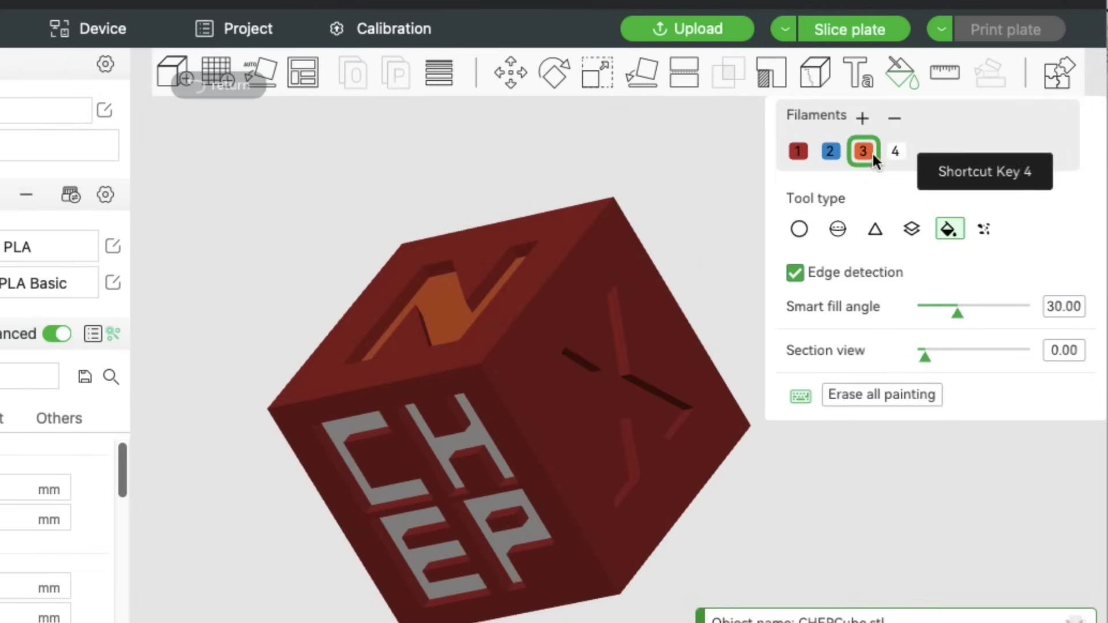
{"action": "left_click", "coordinate": [831, 151]}
{"action": "left_click", "coordinate": [615, 391]}
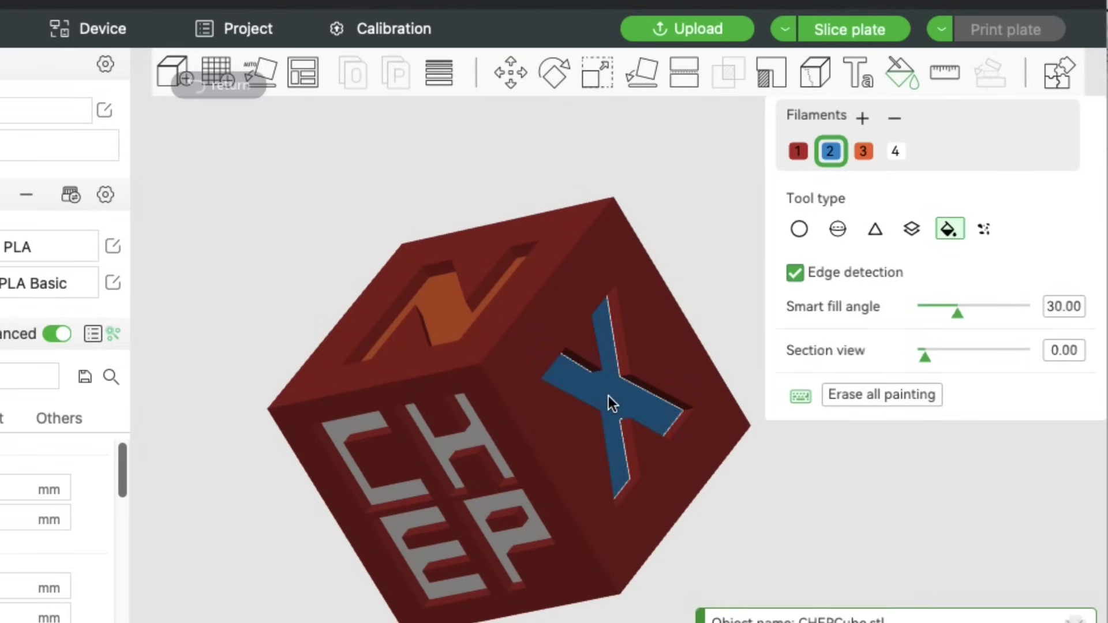
{"action": "left_click_drag", "start_coordinate": [717, 554], "coordinate": [548, 622]}
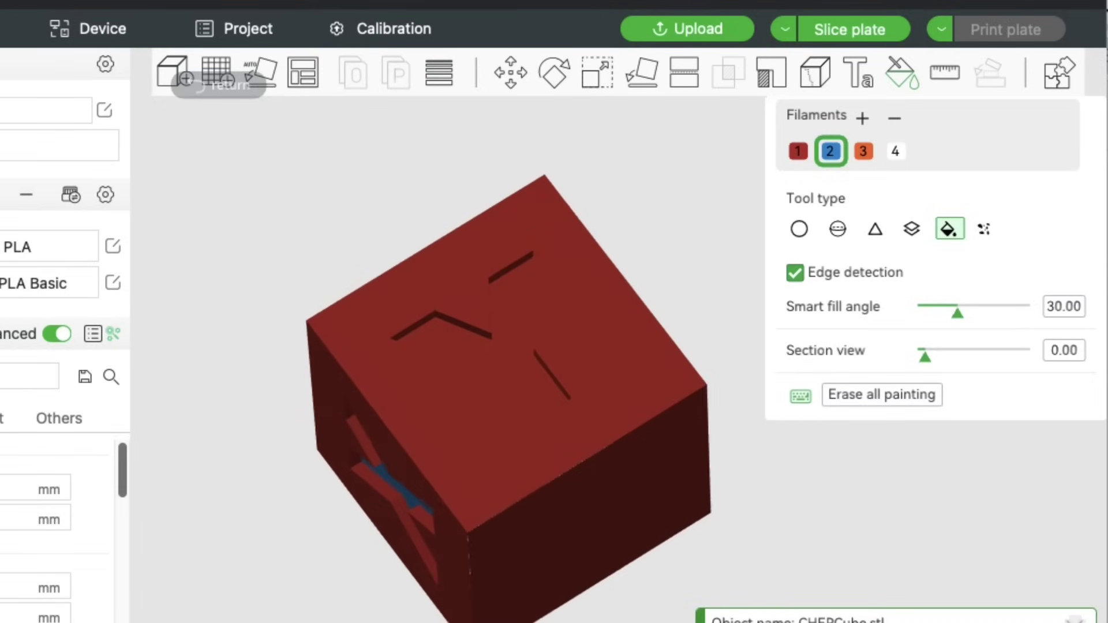
{"action": "left_click", "coordinate": [507, 324]}
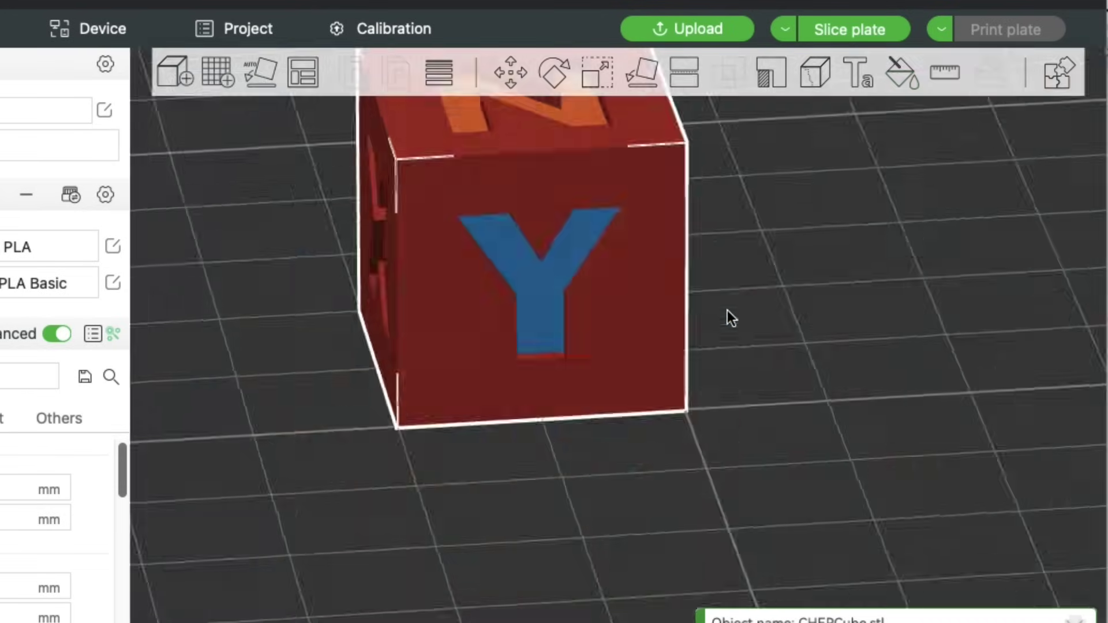
{"action": "scroll", "coordinate": [728, 315], "scroll_direction": "down", "scroll_amount": 10}
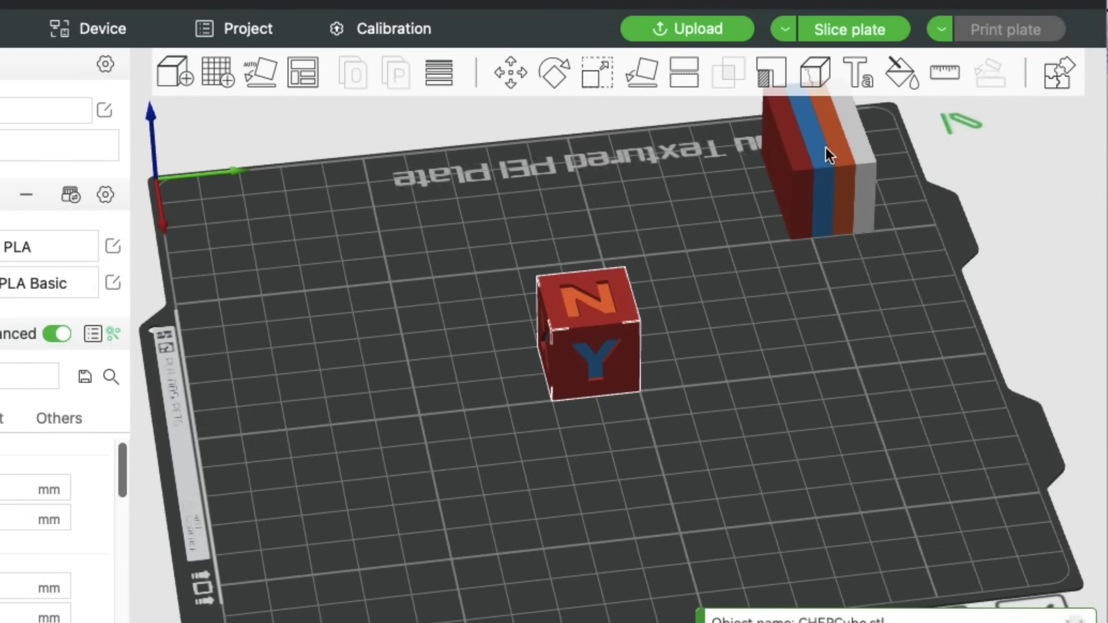
{"action": "right_click_drag", "start_coordinate": [750, 271], "coordinate": [700, 350]}
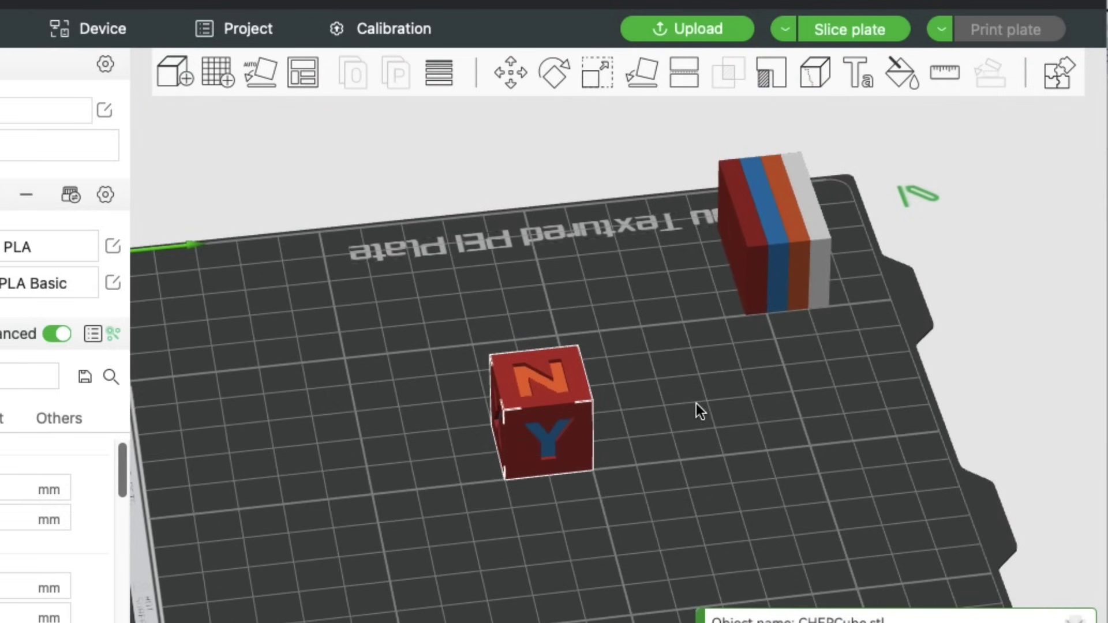
{"action": "left_click_drag", "start_coordinate": [696, 403], "coordinate": [528, 472]}
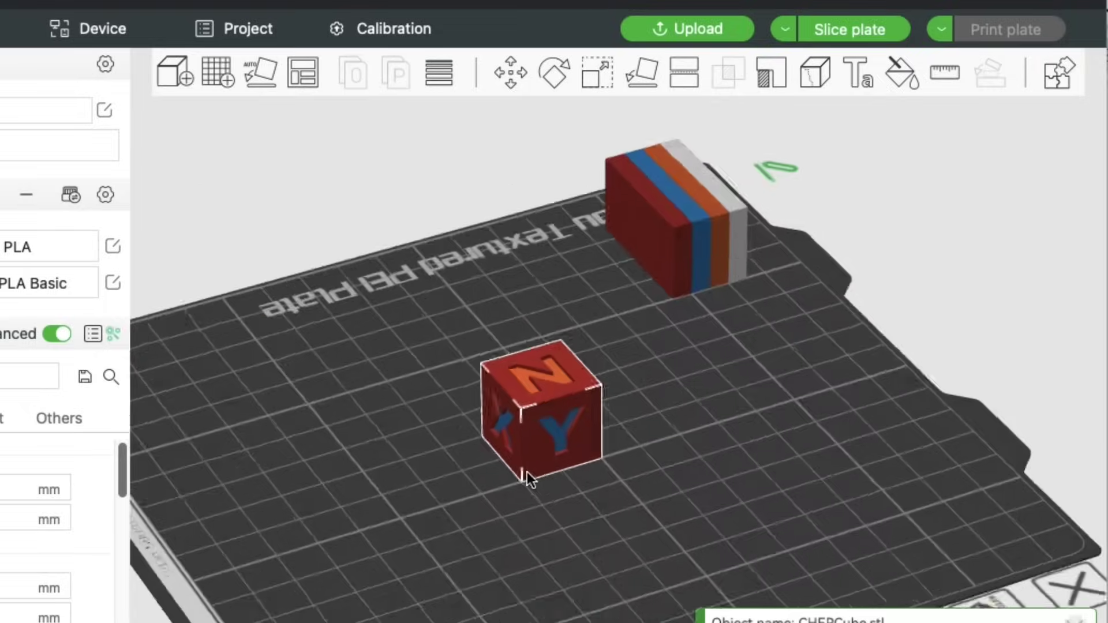
- Repaint the Y letter white with filament 4, then exit painting and orbit the plate frontally
{"action": "key", "text": "z"}
{"action": "left_click", "coordinate": [904, 73]}
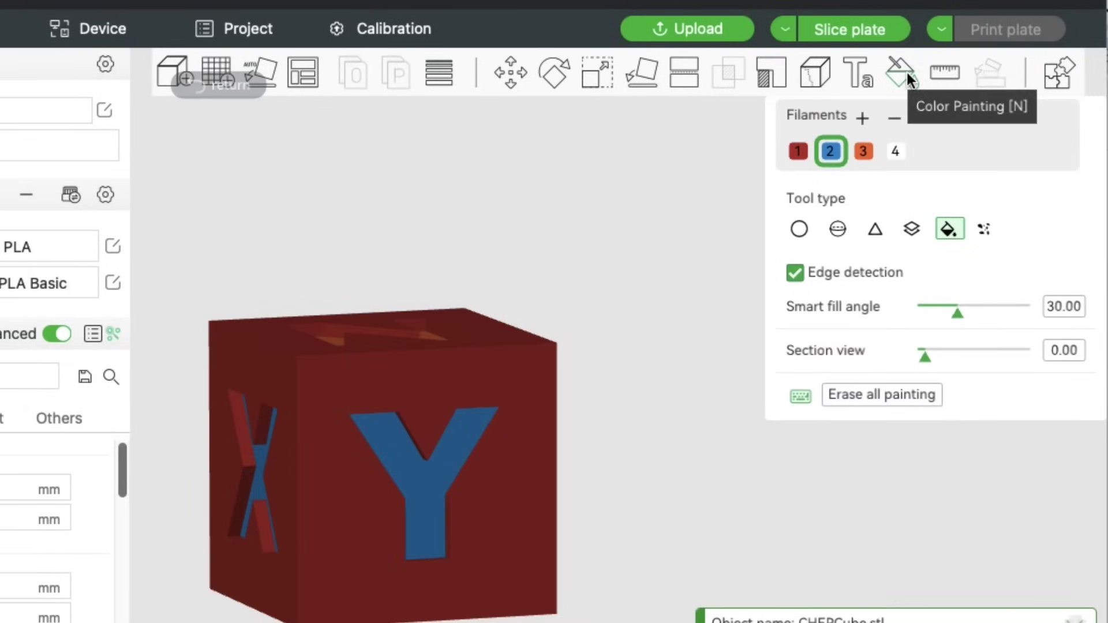
{"action": "left_click", "coordinate": [895, 151]}
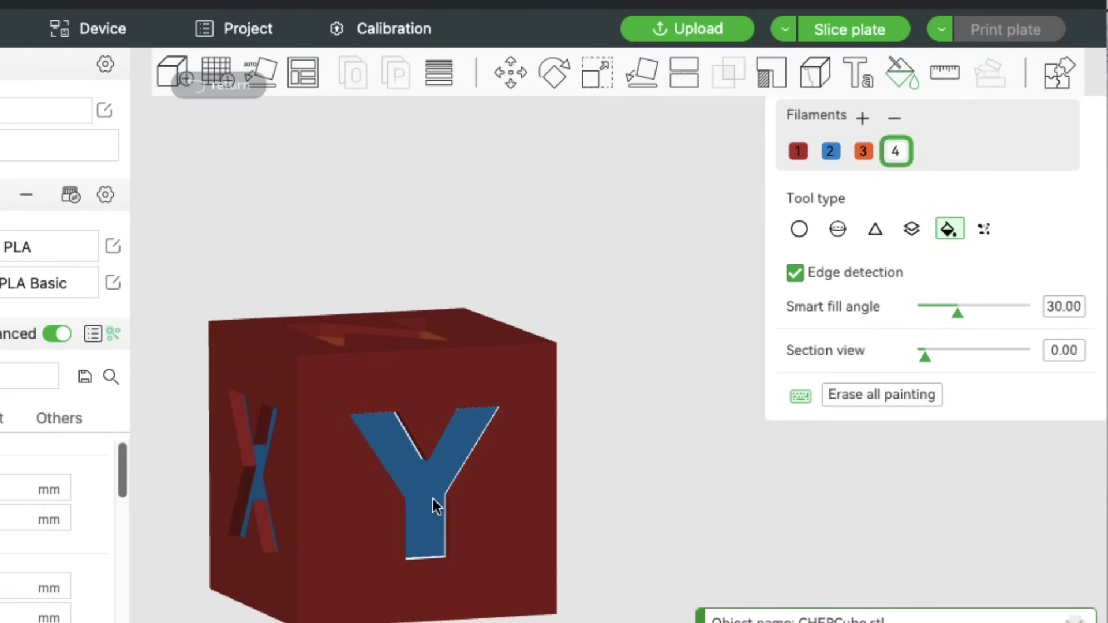
{"action": "left_click", "coordinate": [435, 472]}
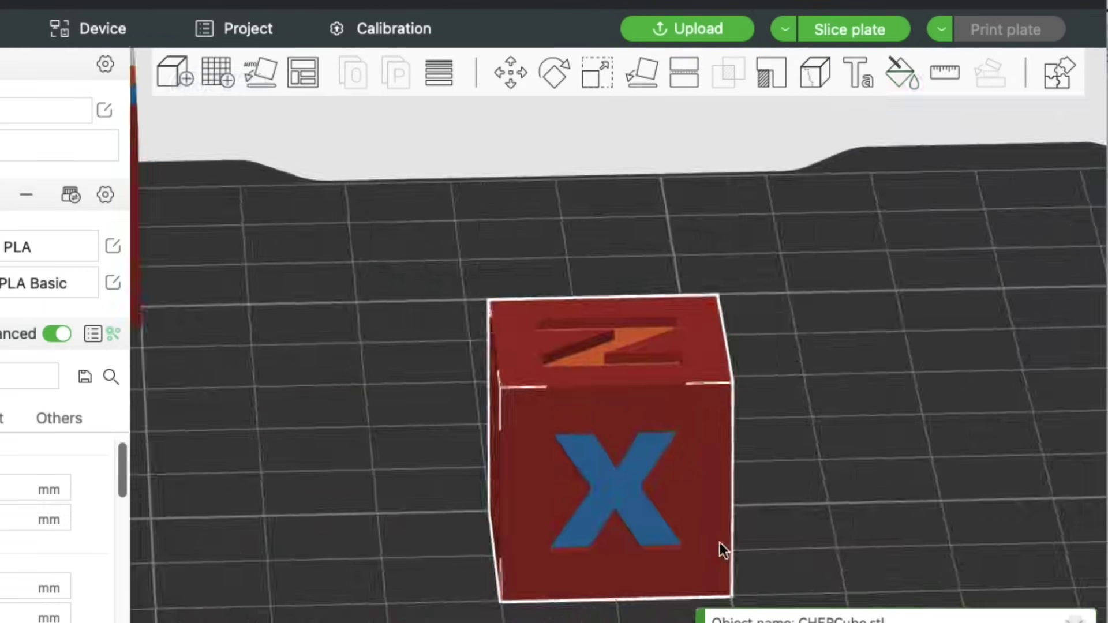
{"action": "key", "text": "0"}
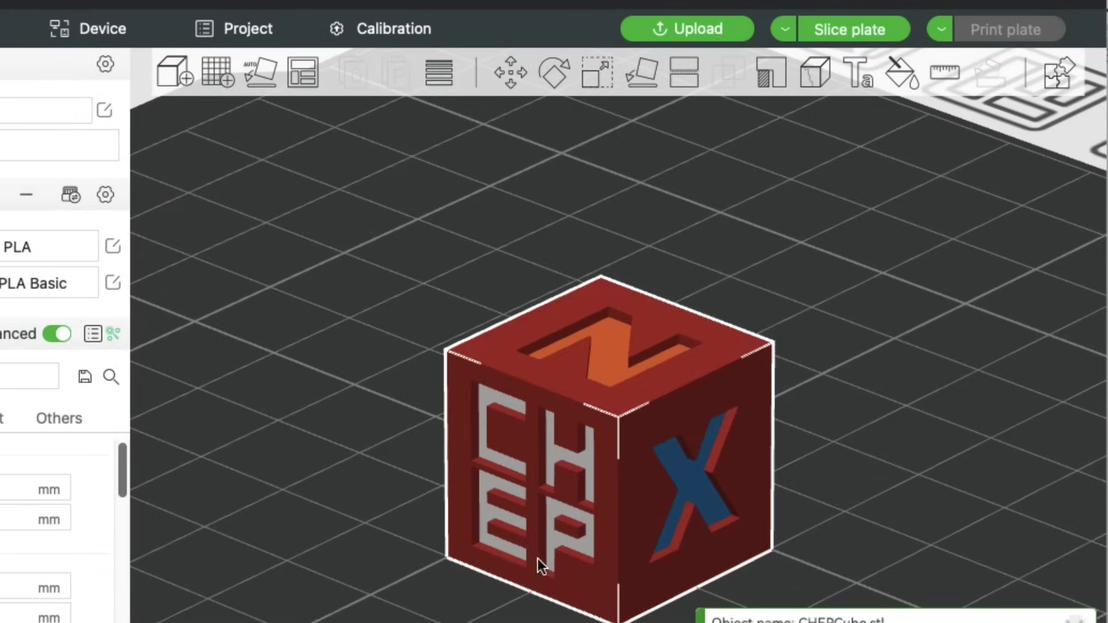
{"action": "scroll", "coordinate": [400, 494], "scroll_direction": "down", "scroll_amount": 3}
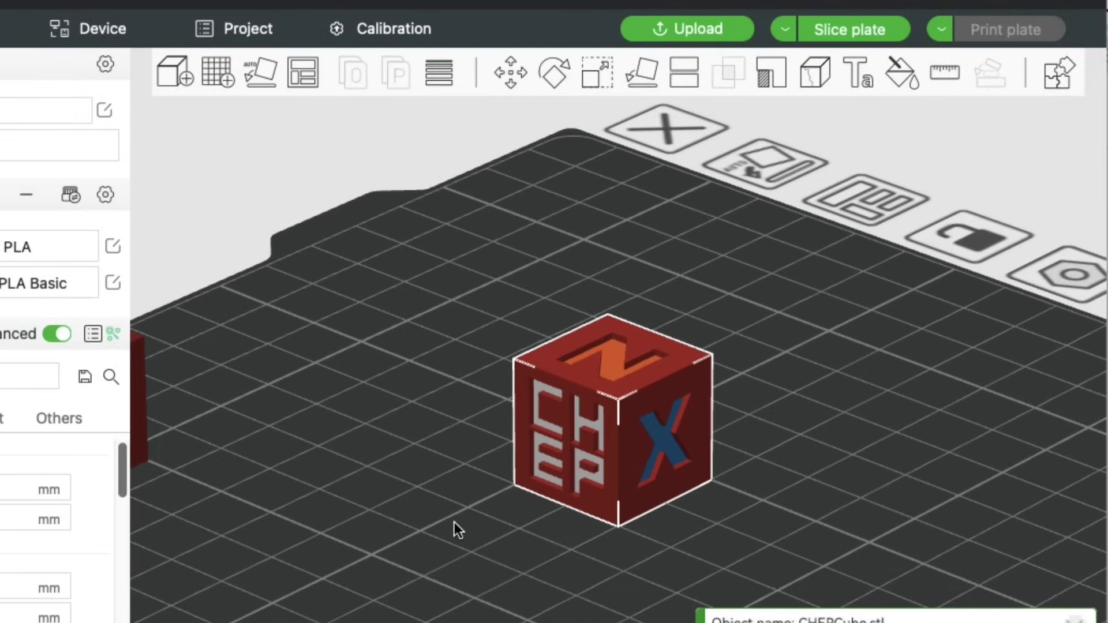
{"action": "left_click_drag", "start_coordinate": [454, 521], "coordinate": [414, 521]}
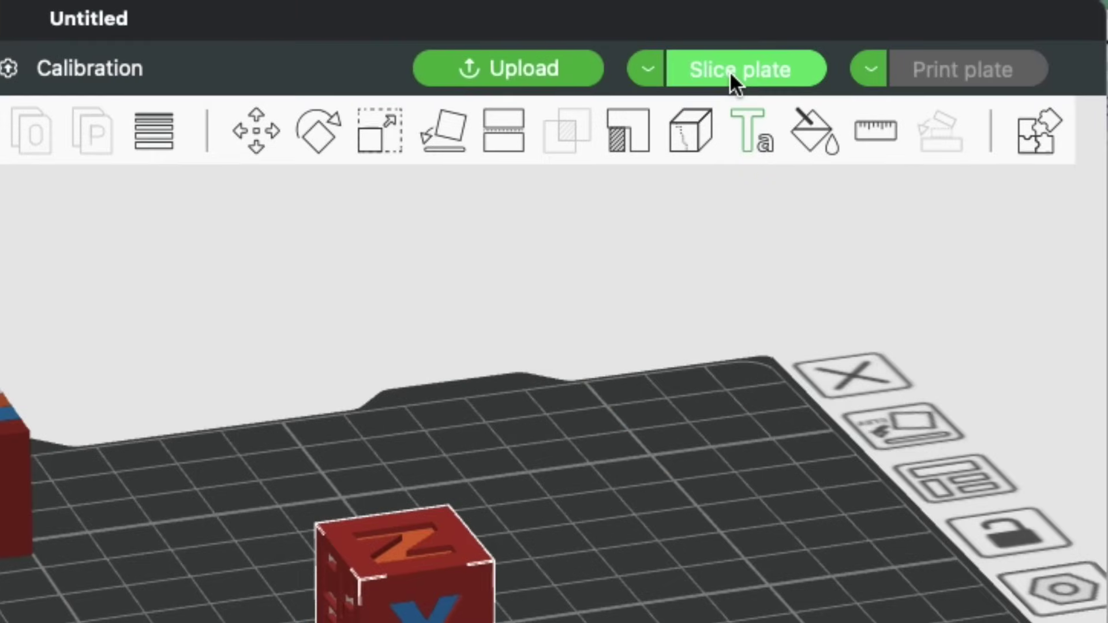
- Slice the plate to 4h11m and 65.09 g, close the result panels, and start Print plate
{"action": "left_click", "coordinate": [730, 74]}
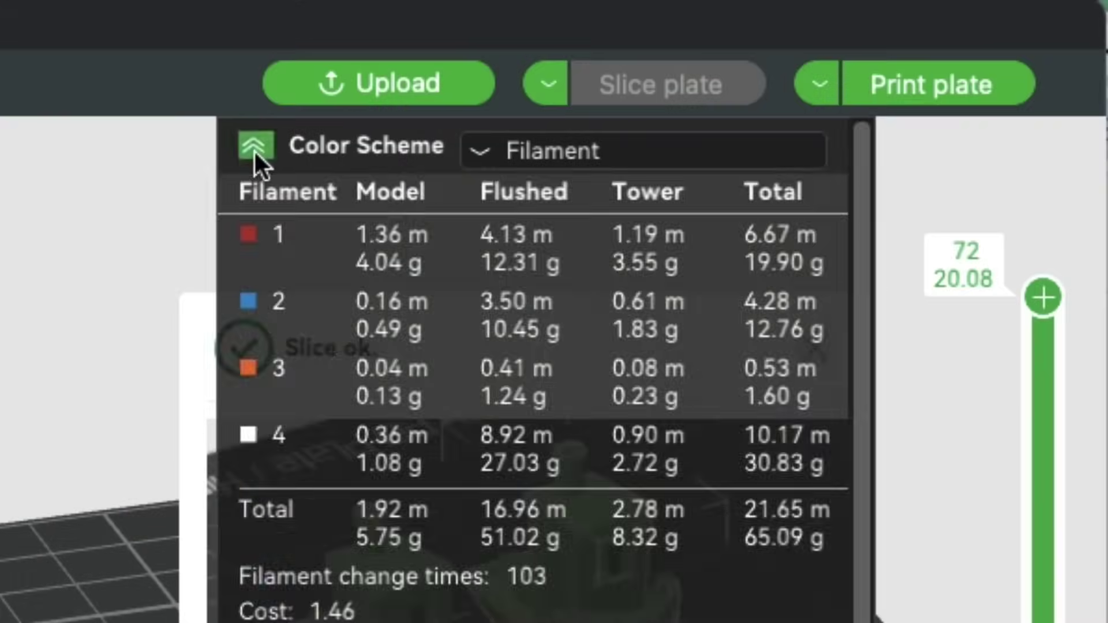
{"action": "left_click", "coordinate": [254, 150]}
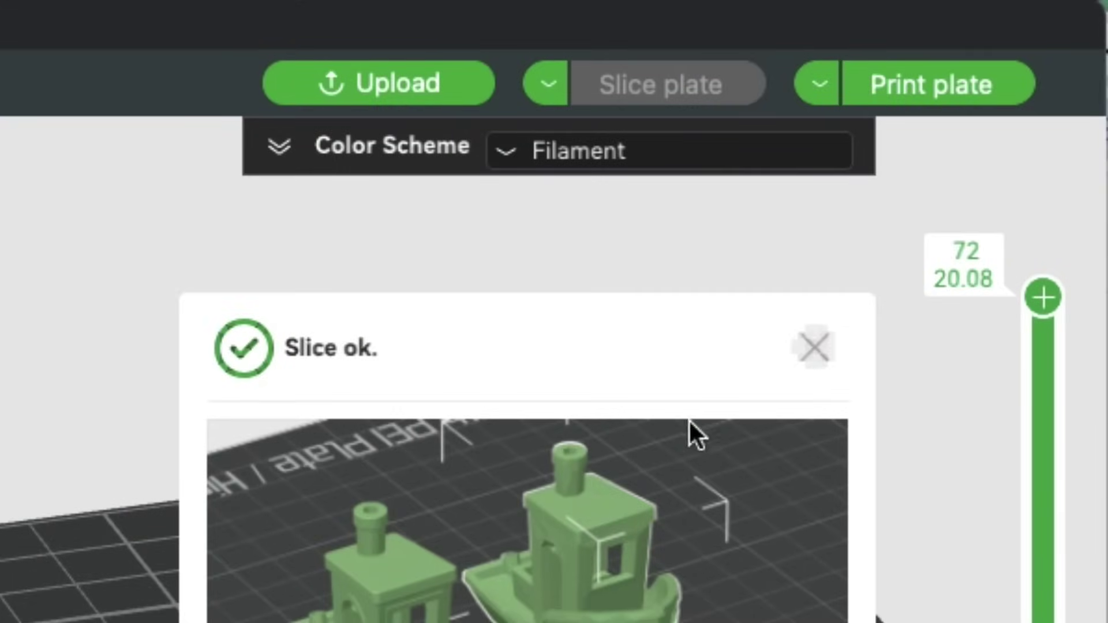
{"action": "left_click", "coordinate": [815, 348]}
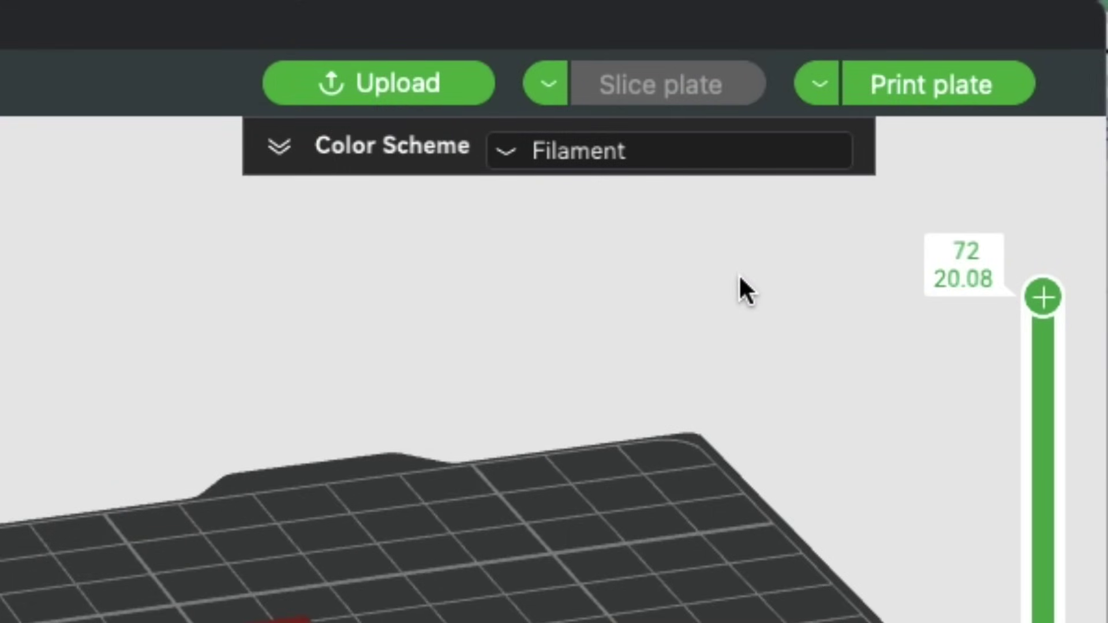
{"action": "left_click", "coordinate": [906, 93]}
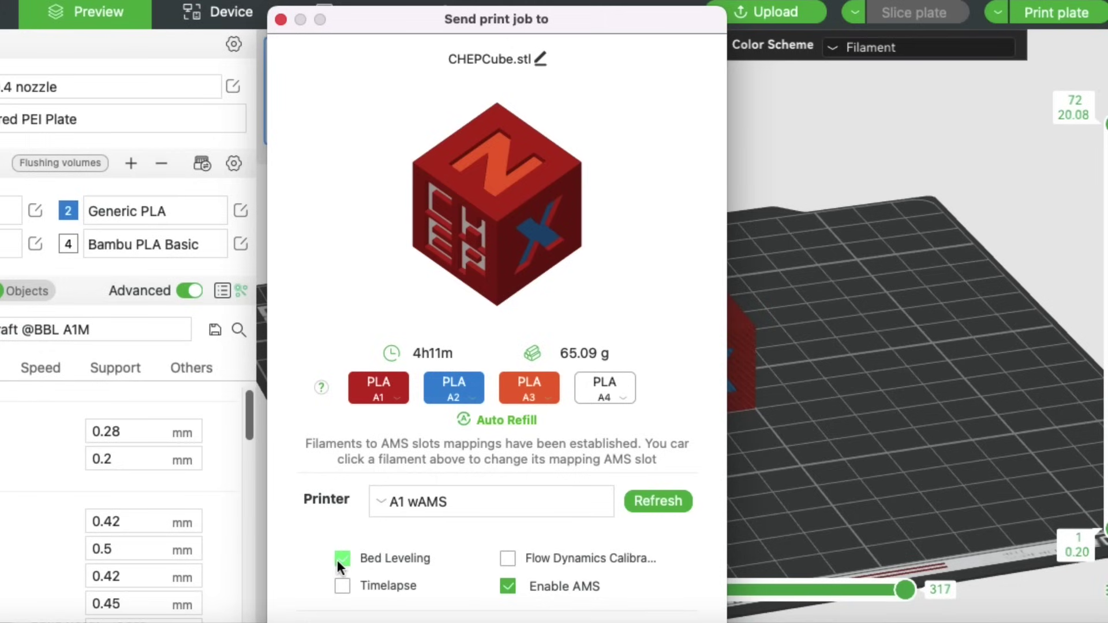
- Enable Flow Dynamics Calibration and send the CHEPCube job to the A1 wAMS printer
{"action": "left_click", "coordinate": [508, 558]}
{"action": "left_click", "coordinate": [644, 622]}
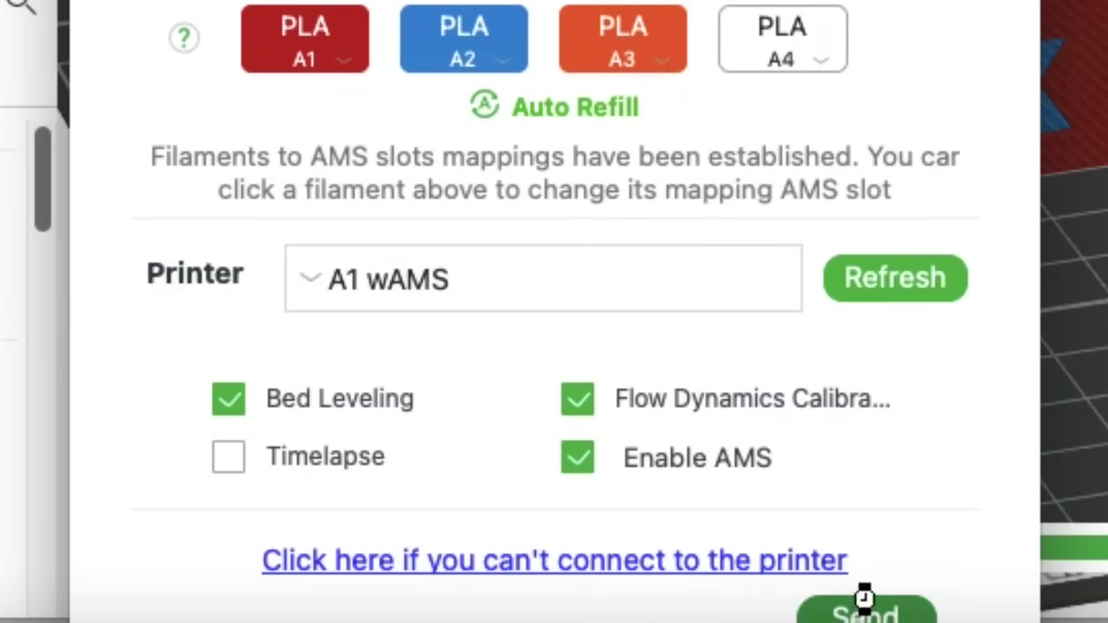